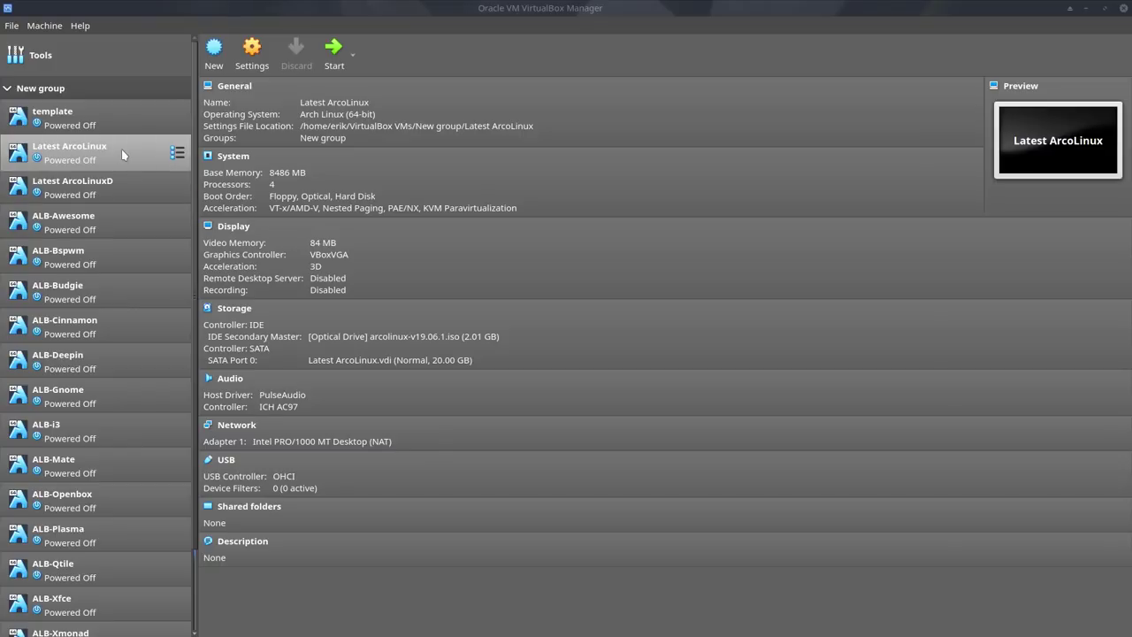
- Boot the 'Boot ArcoLinux (x86_64)' entry to start the live desktop and the installer
scroll(115, 286, "down", 3)
scroll(182, 285, "up", 3)
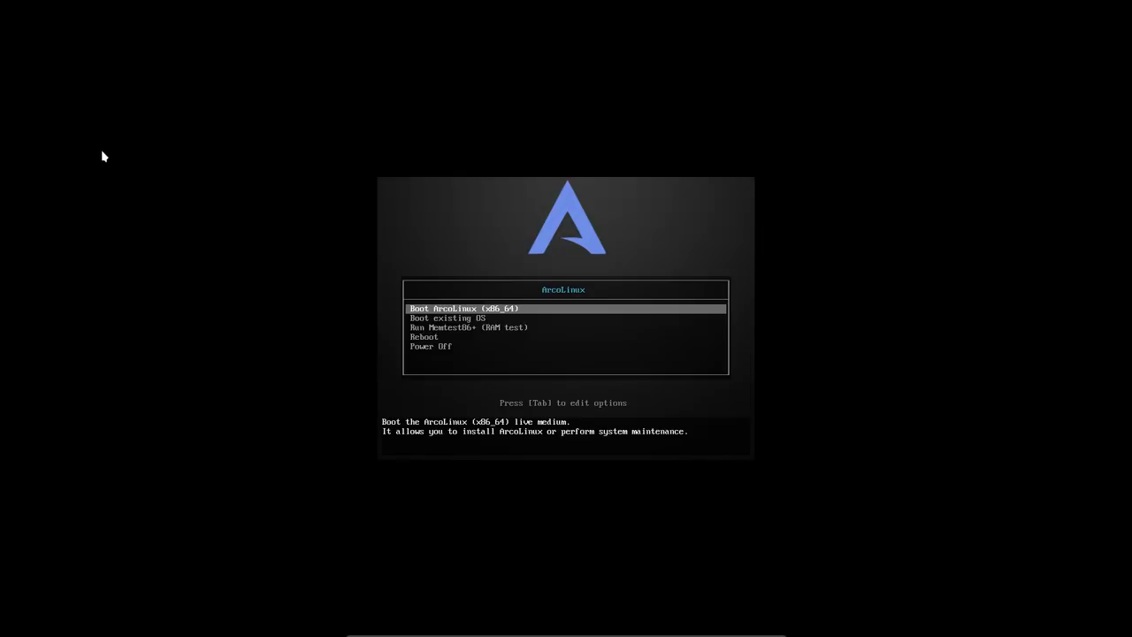
key("Return")
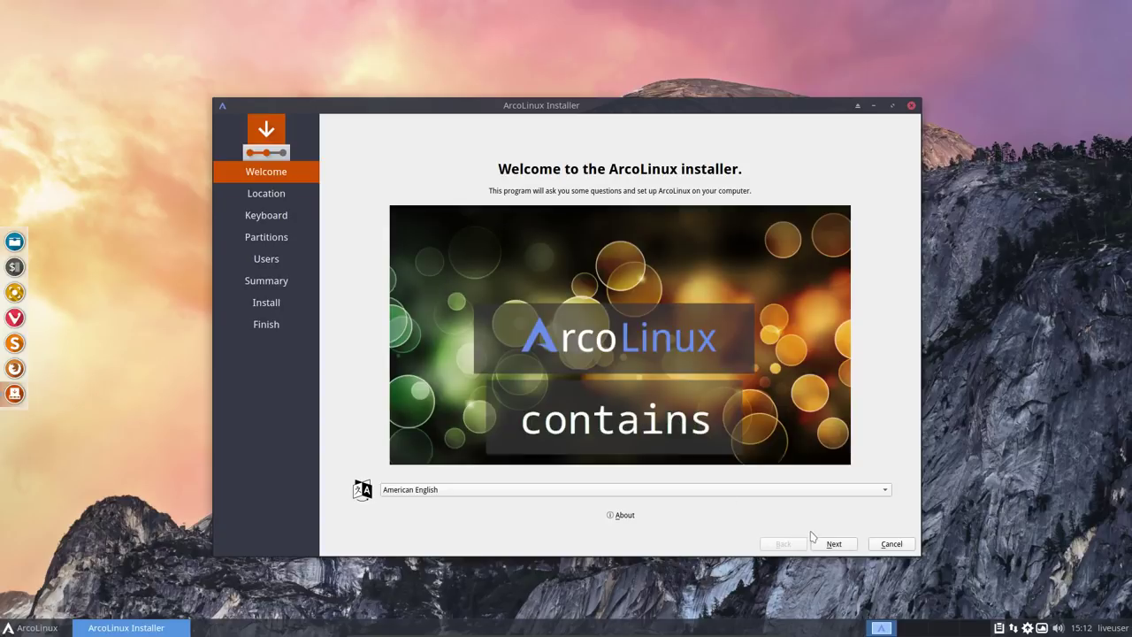
- Keep Europe/Brussels as the location, choose the Belgian keyboard layout, and continue to Partitions
left_click(834, 544)
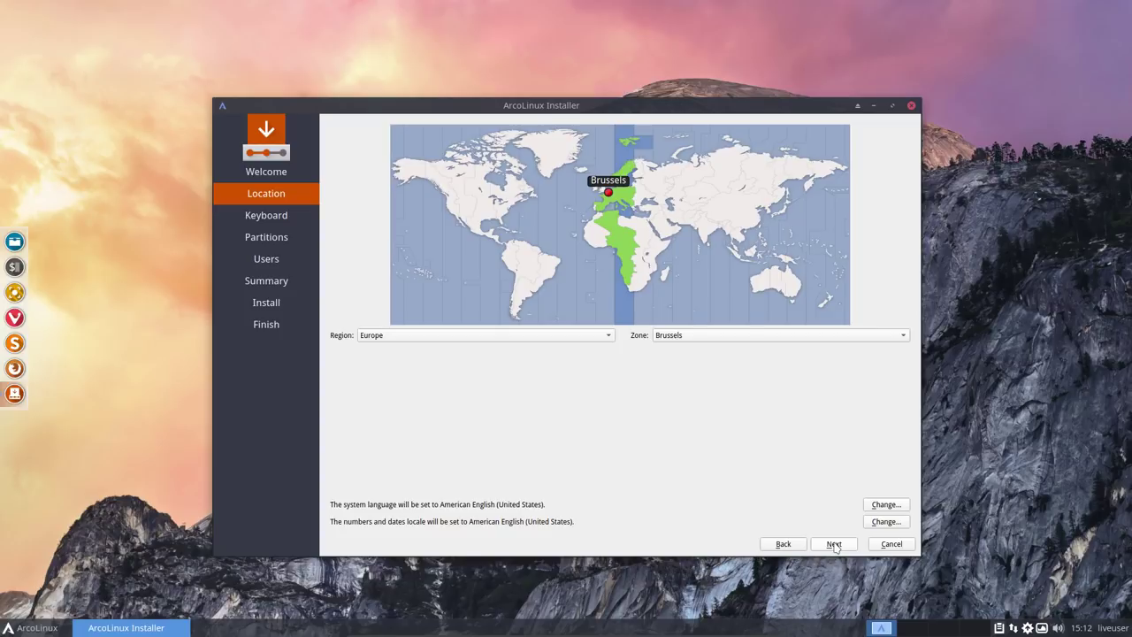
left_click(834, 544)
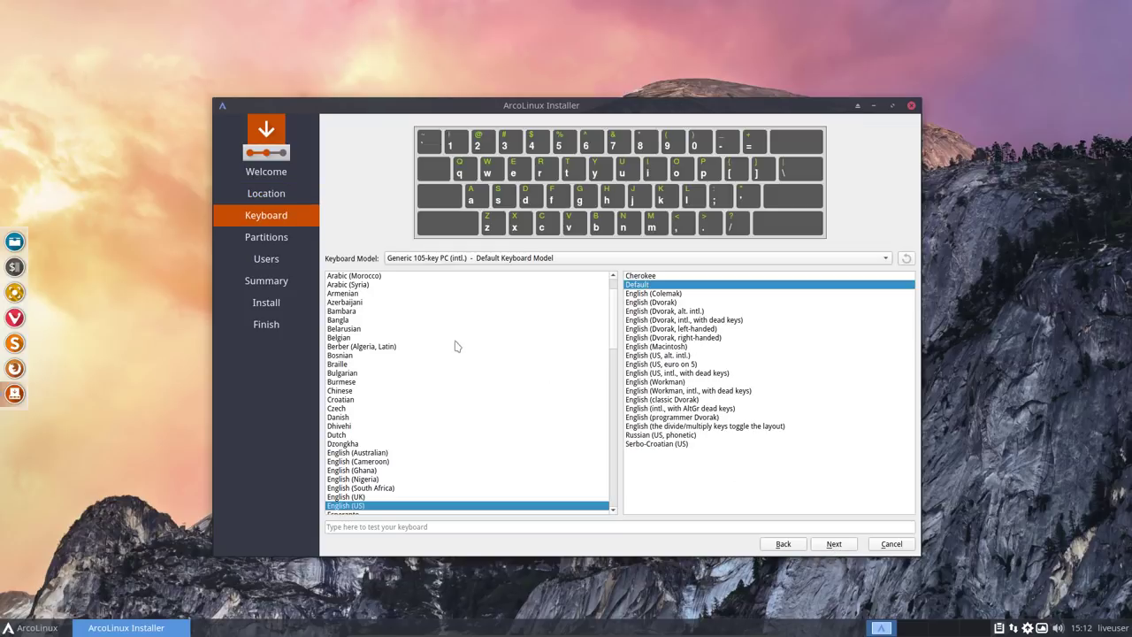
scroll(451, 344, "up", 1)
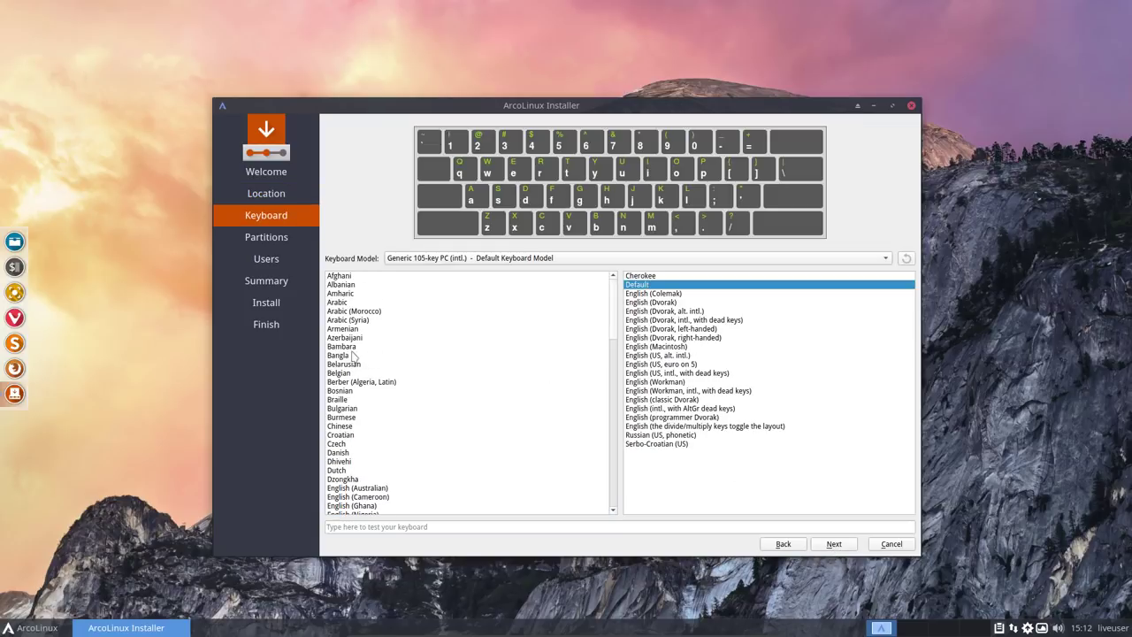
left_click(341, 372)
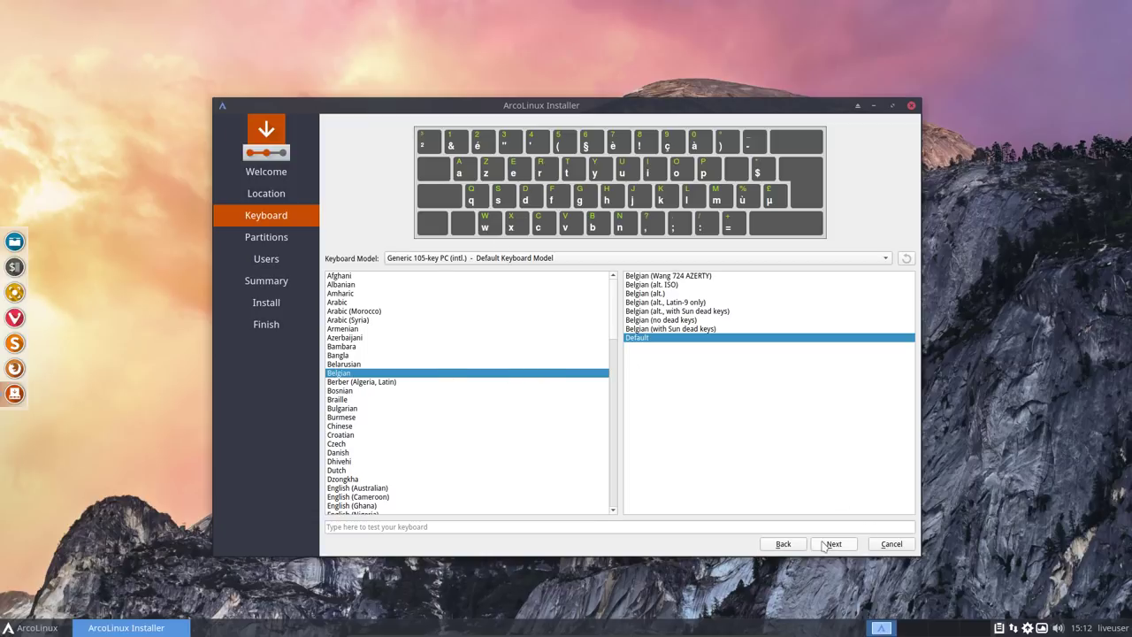
left_click(795, 544)
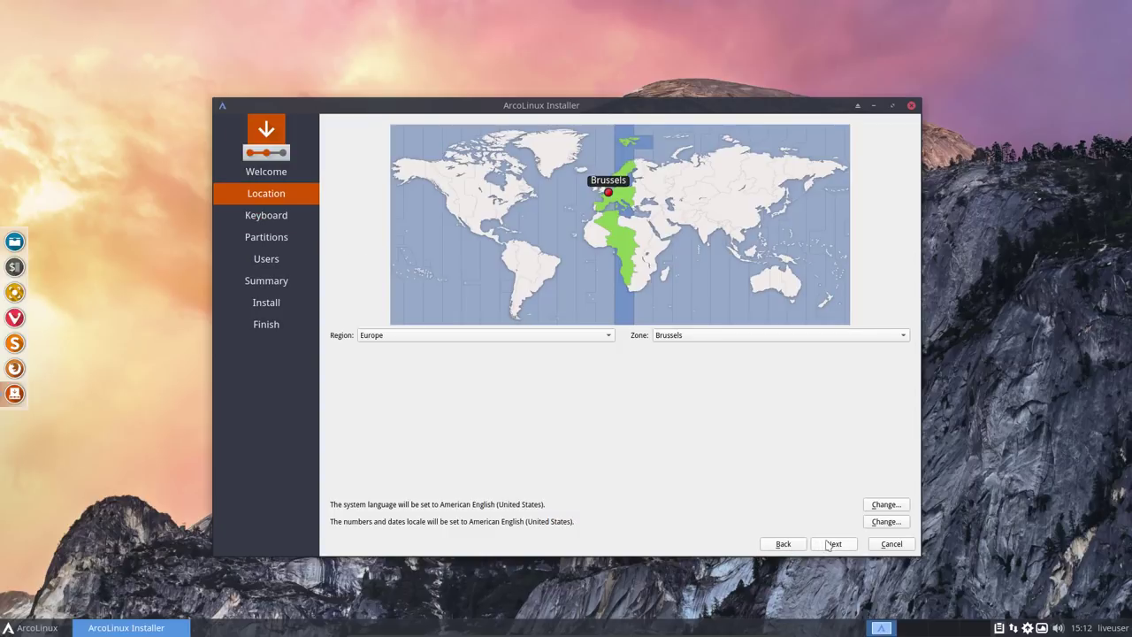
left_click(832, 544)
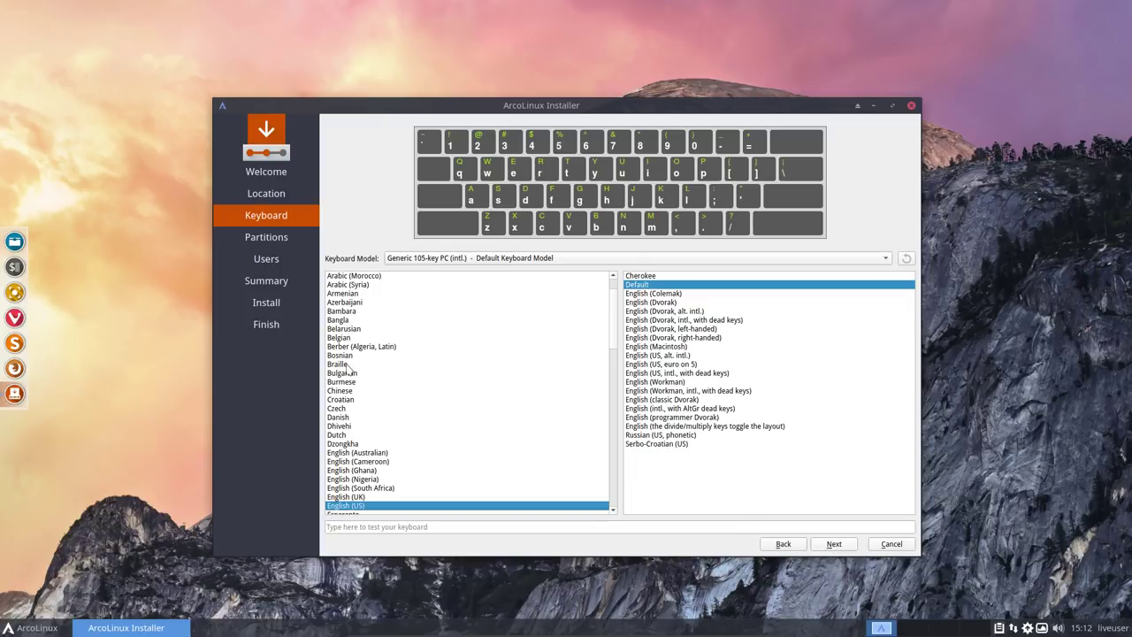
left_click(350, 344)
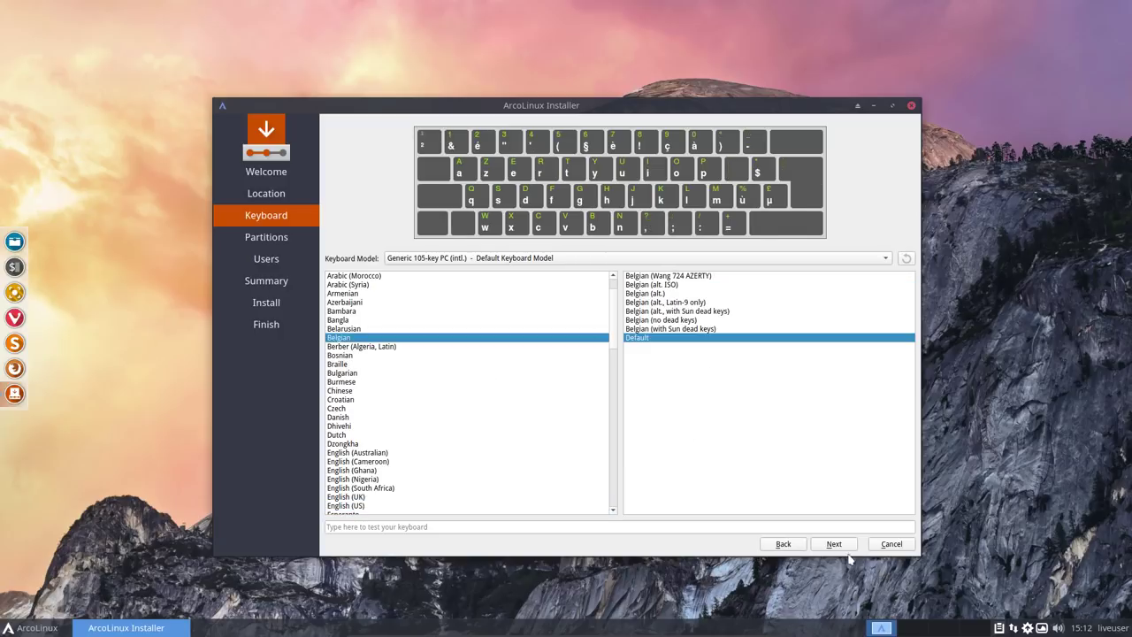
left_click(834, 544)
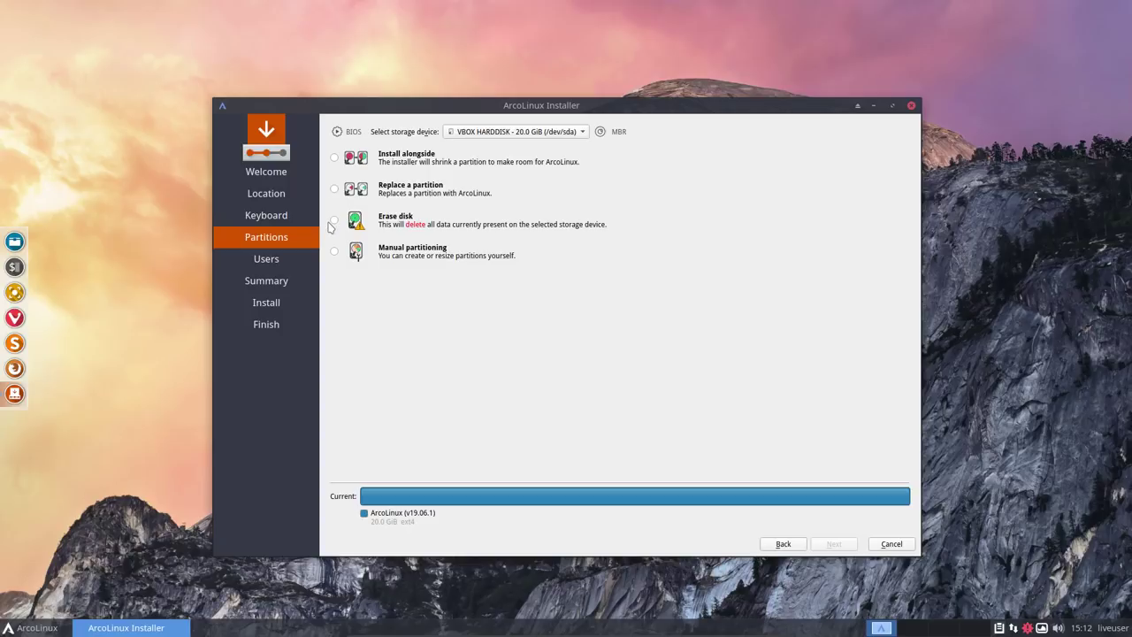
- Erase the disk with system encryption, enter and confirm the passphrase, and keep the boot loader on /dev/sda MBR
left_click(334, 220)
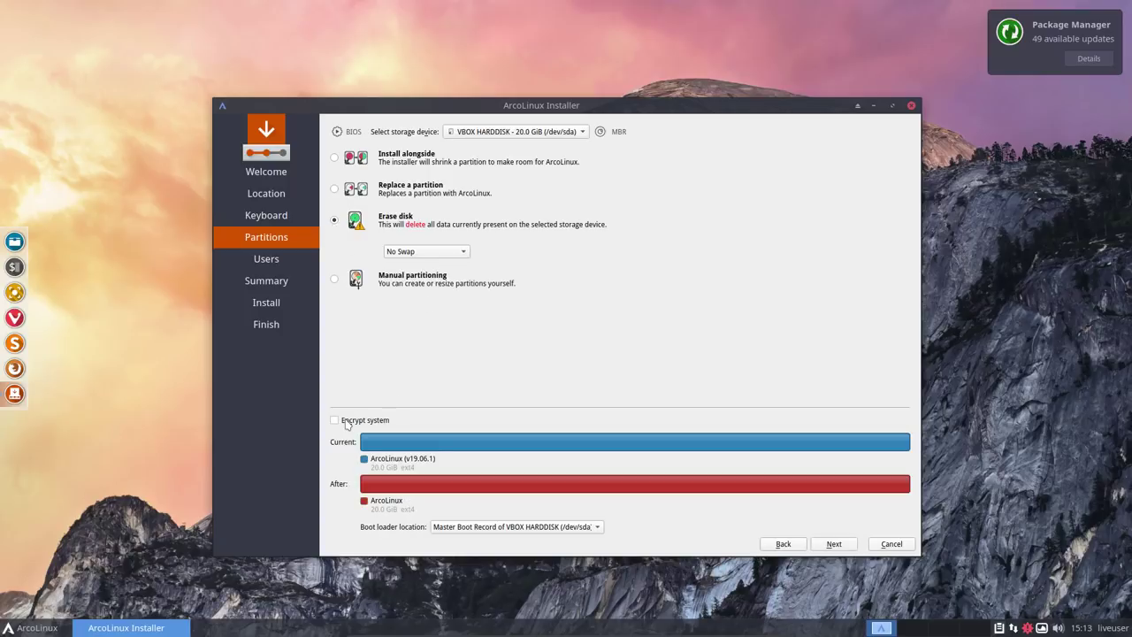
left_click(383, 423)
left_click(403, 421)
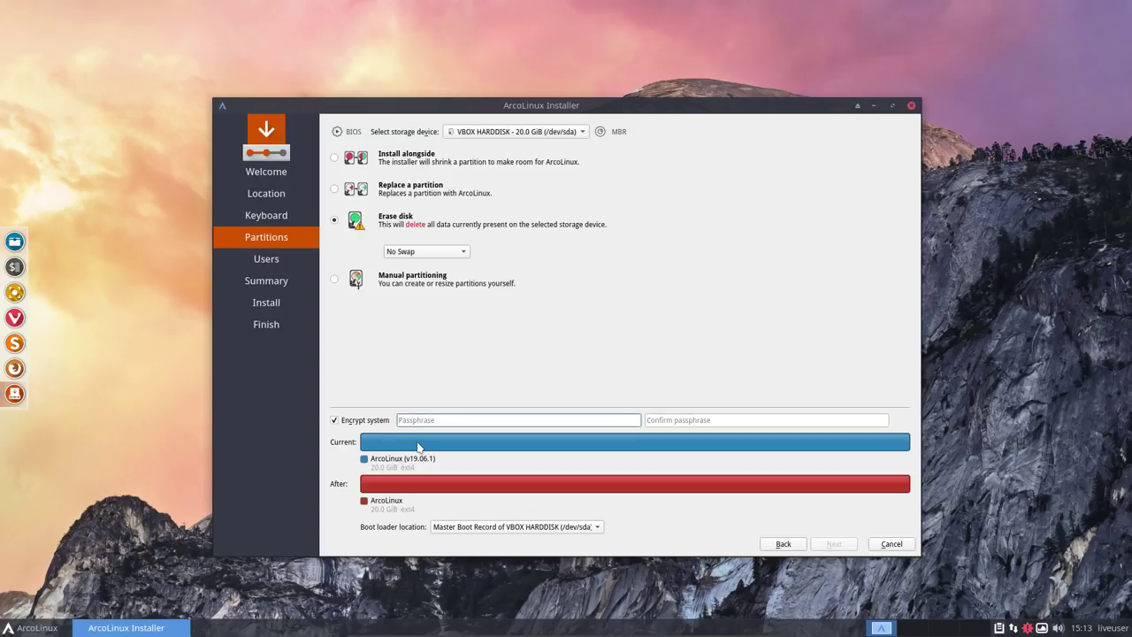
type("test")
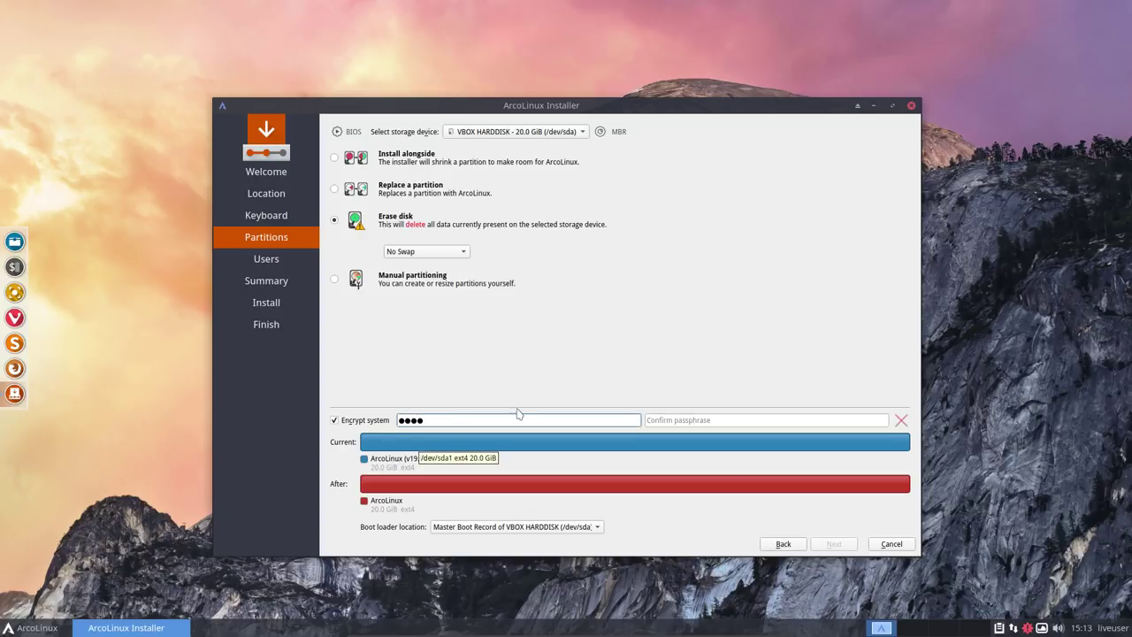
left_click(664, 420)
type("test")
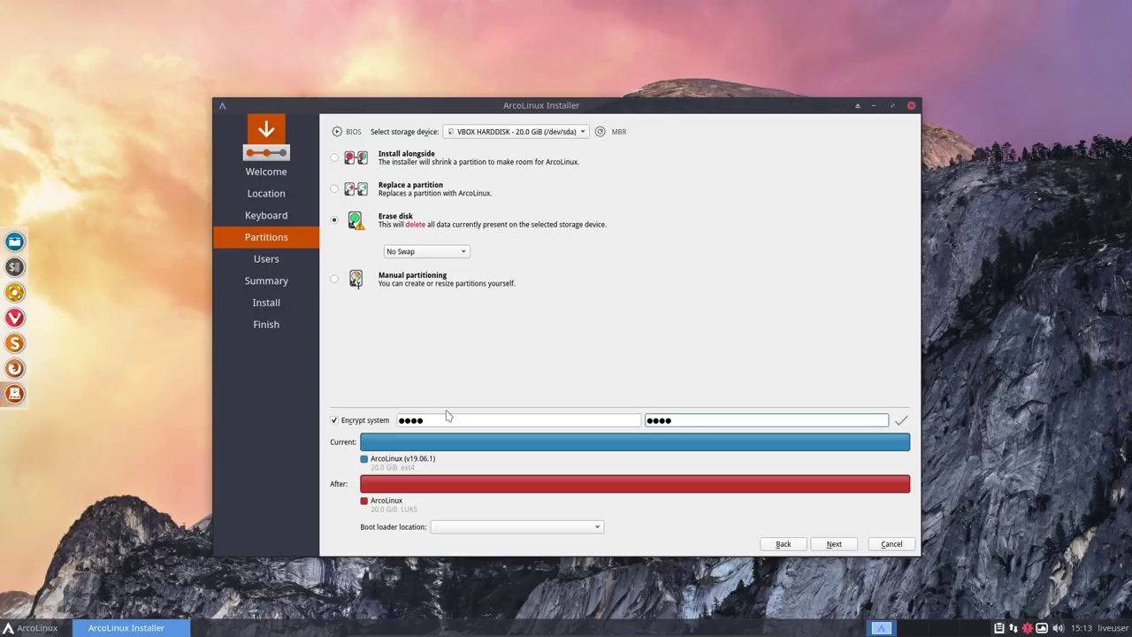
left_click(467, 530)
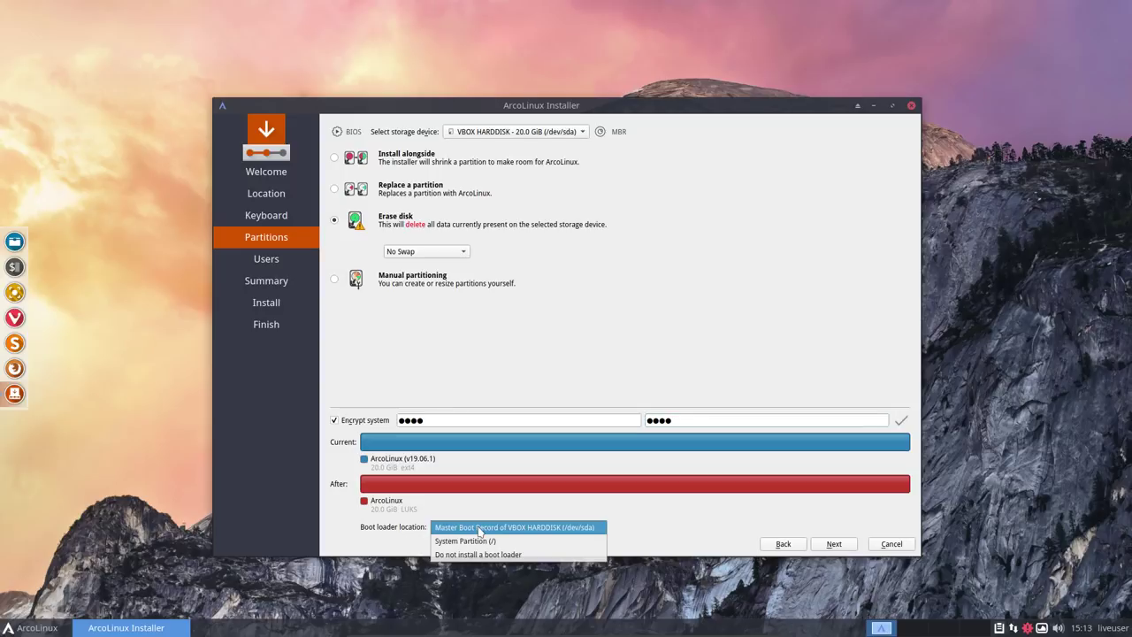
left_click(478, 528)
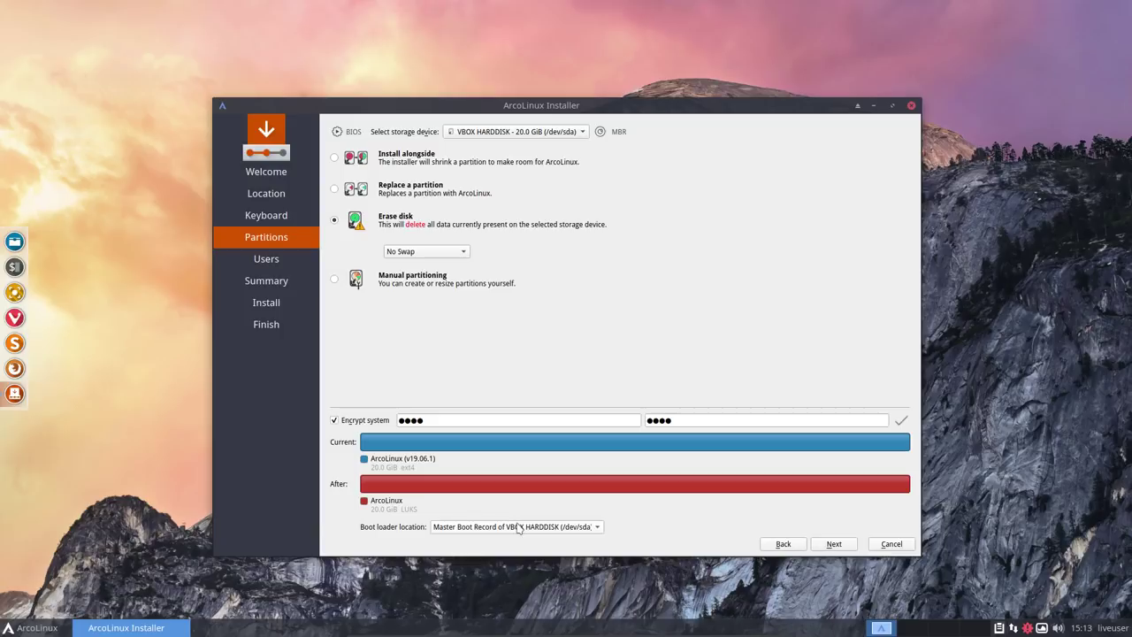
- Enter the user's login name and set the computer name to ArcoLinux
left_click(833, 544)
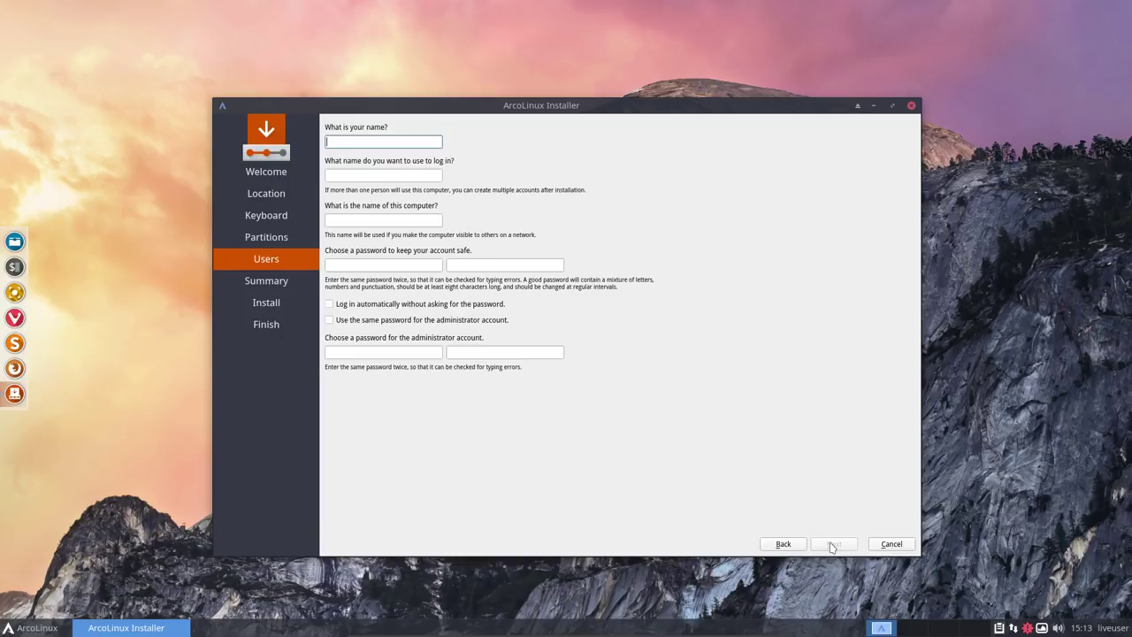
type("erik")
key("Tab")
key("Tab")
type("ArcoLinux")
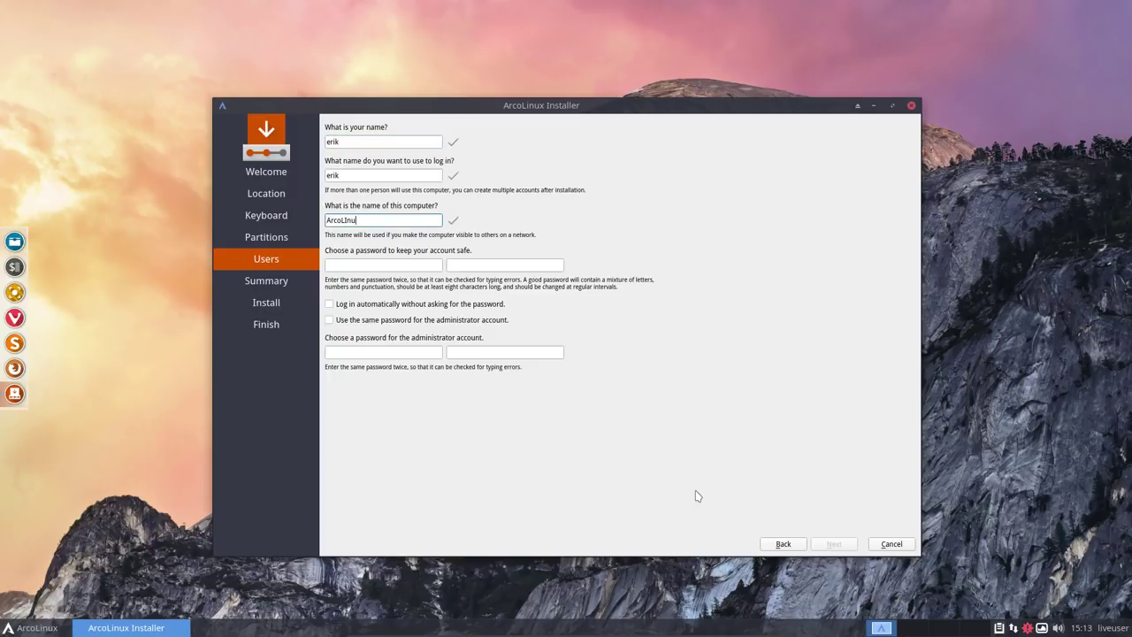
key("Tab")
key("shift+Tab")
type("A")
key("shift+Tab")
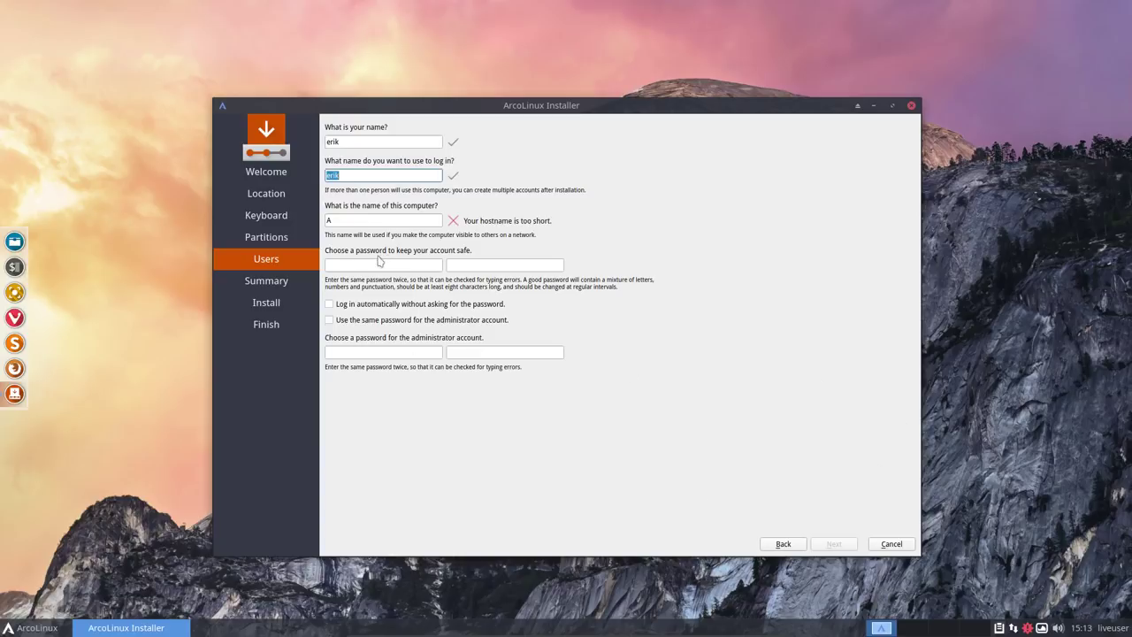
left_click(362, 222)
type("rcoLinux")
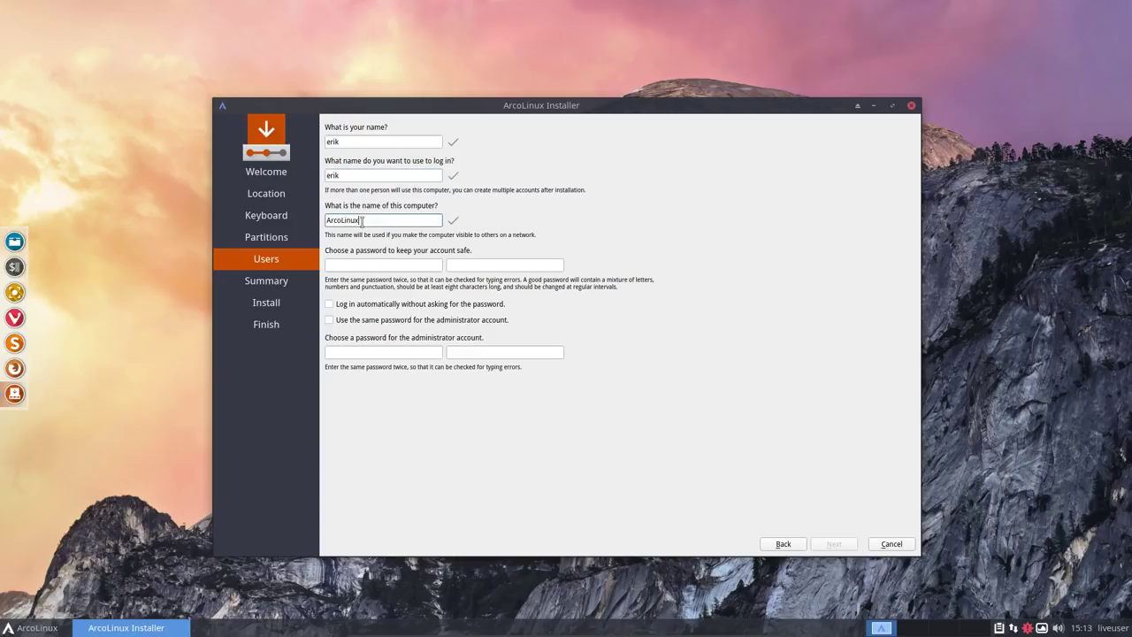
- Set and confirm the account password, enable auto-login and the shared administrator password, then start installing
key("Tab")
type("aaaa")
key("Tab")
type("aaaa")
key("Tab")
key("space")
key("Tab")
key("space")
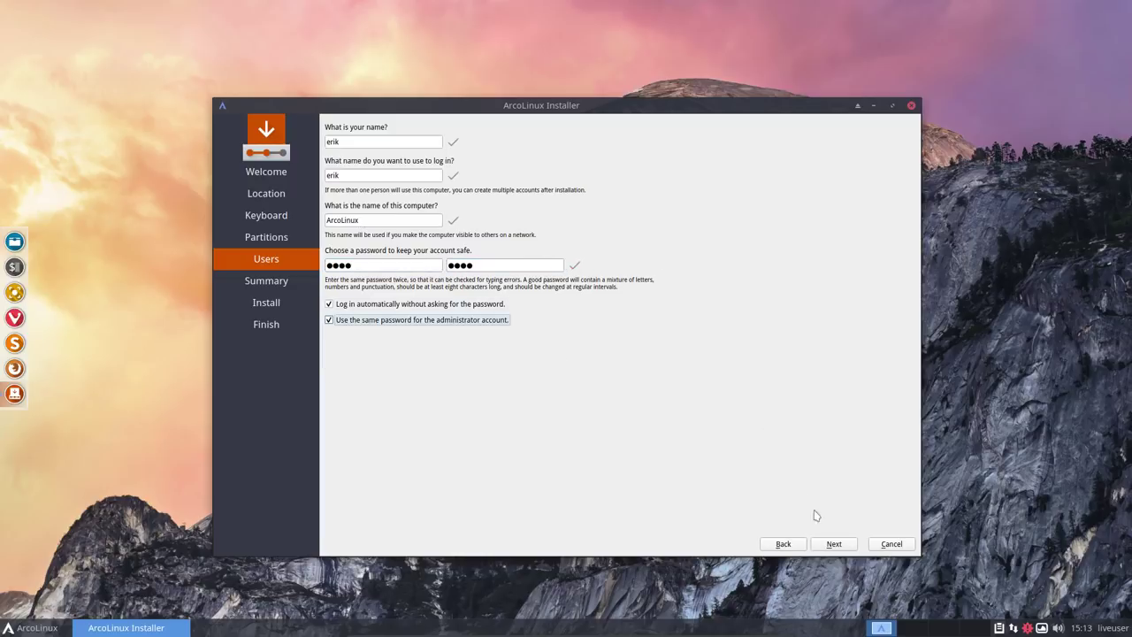
left_click(833, 544)
left_click(835, 545)
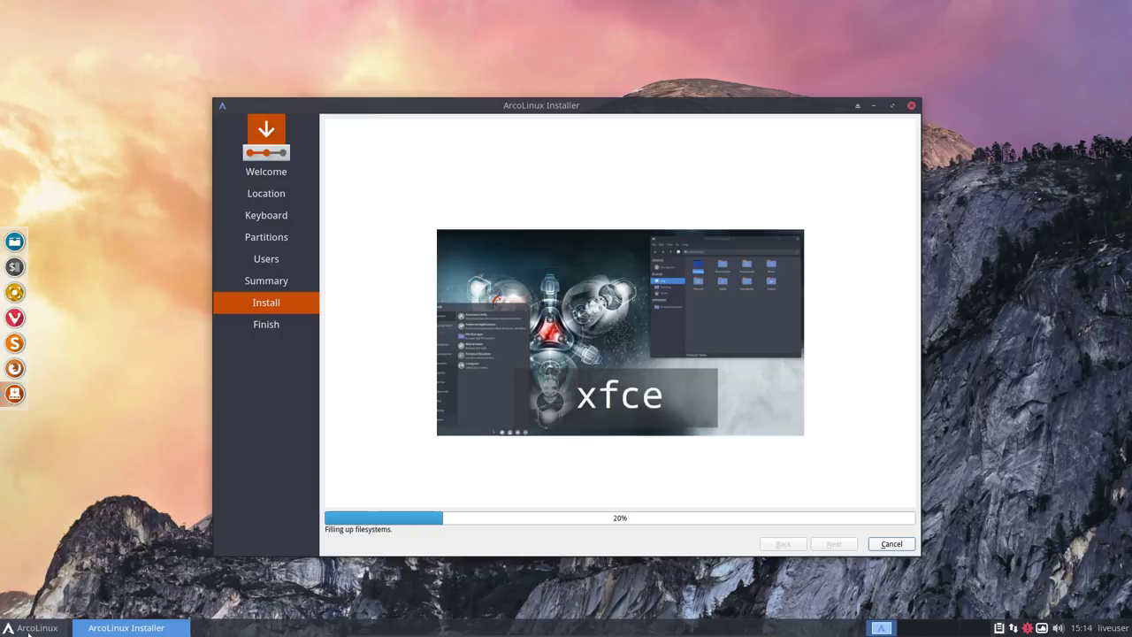
- Launch GParted, inspect the encrypted ext4 /dev/sda1 partition, and close GParted
left_click(29, 627)
type("gpar")
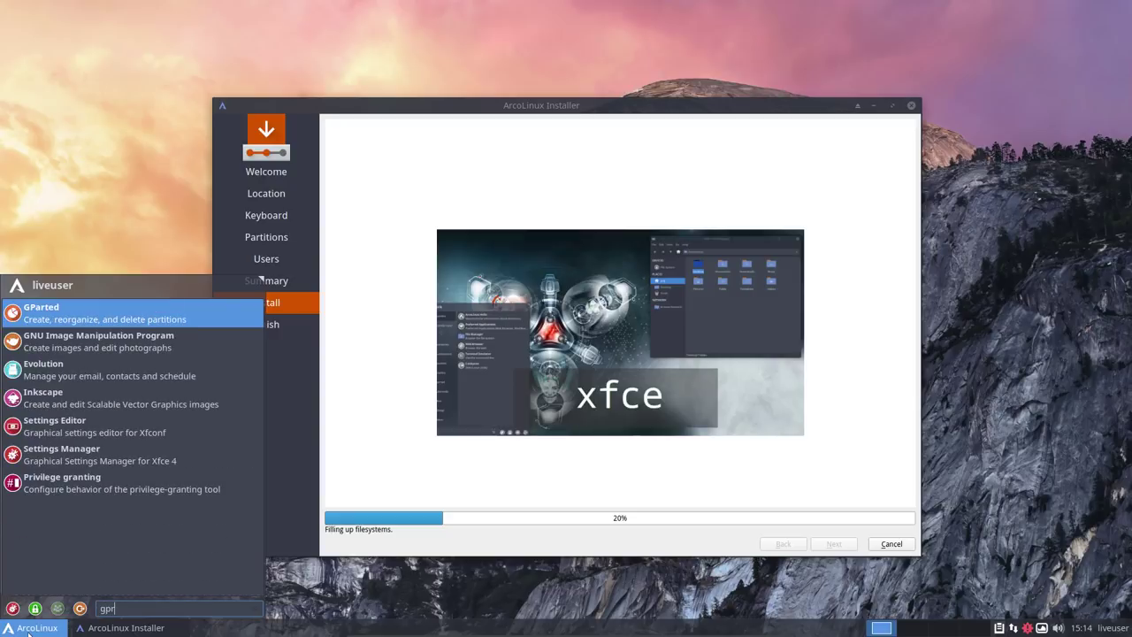
key("Return")
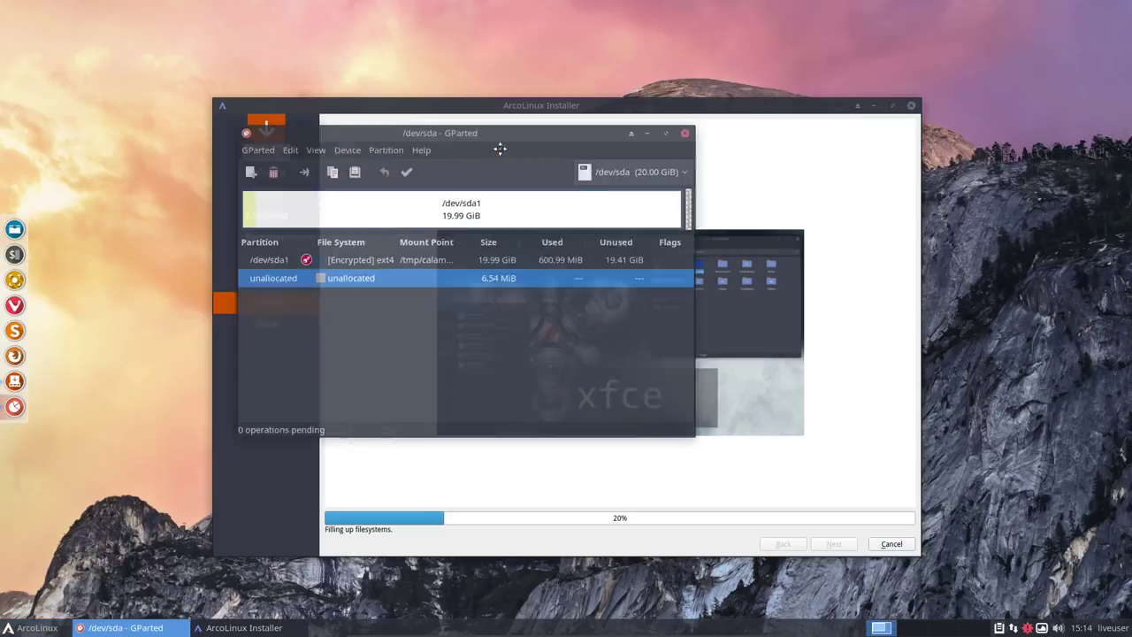
left_click_drag(1000, 13, 459, 174)
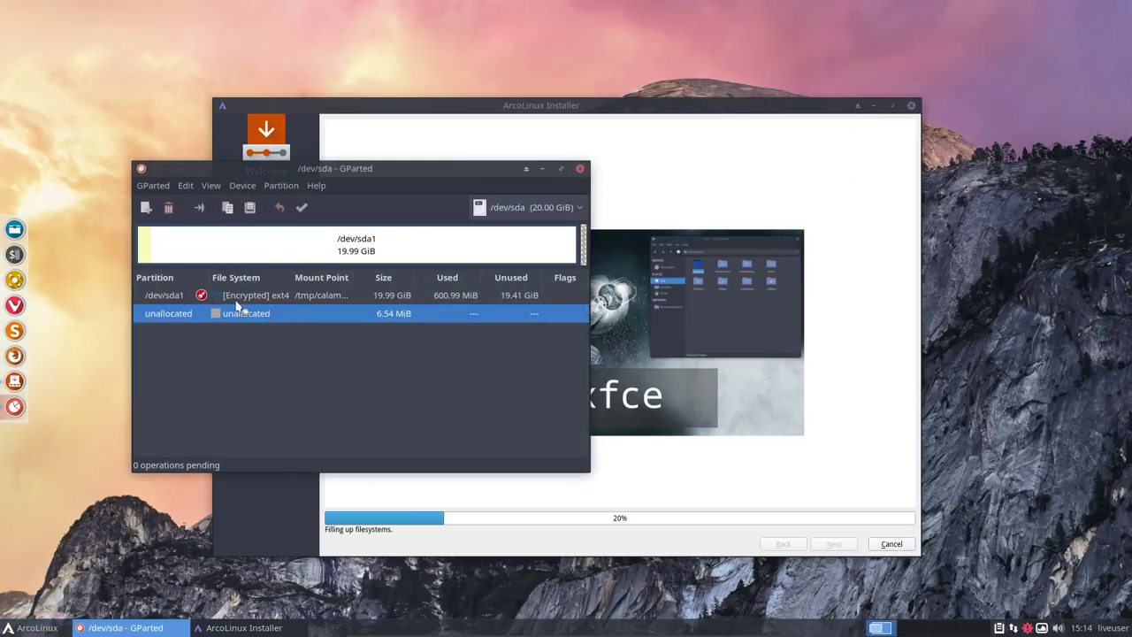
left_click(261, 298)
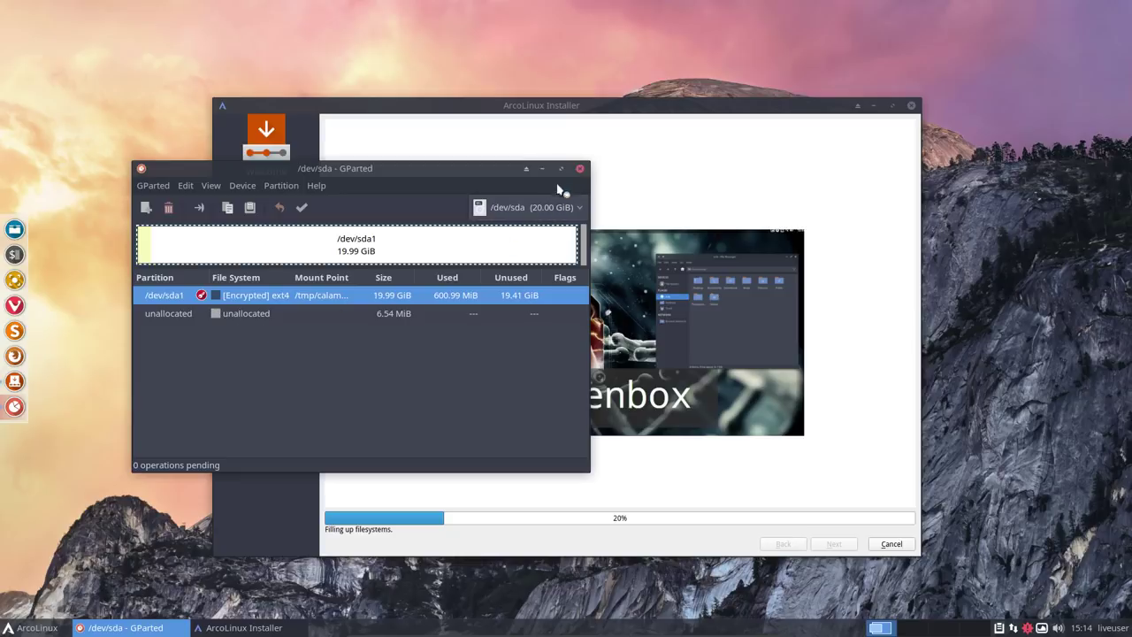
left_click(581, 169)
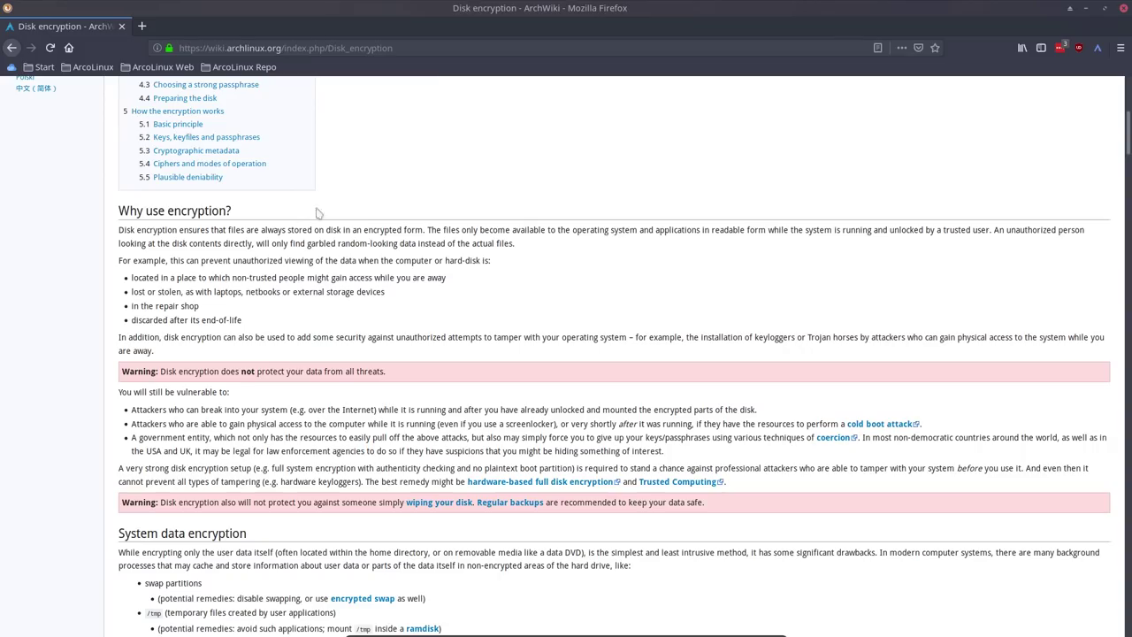
- Scroll through the ArchWiki Disk encryption article down to Ciphers and modes of operation
scroll(403, 212, "up", 1)
scroll(403, 212, "up", 5)
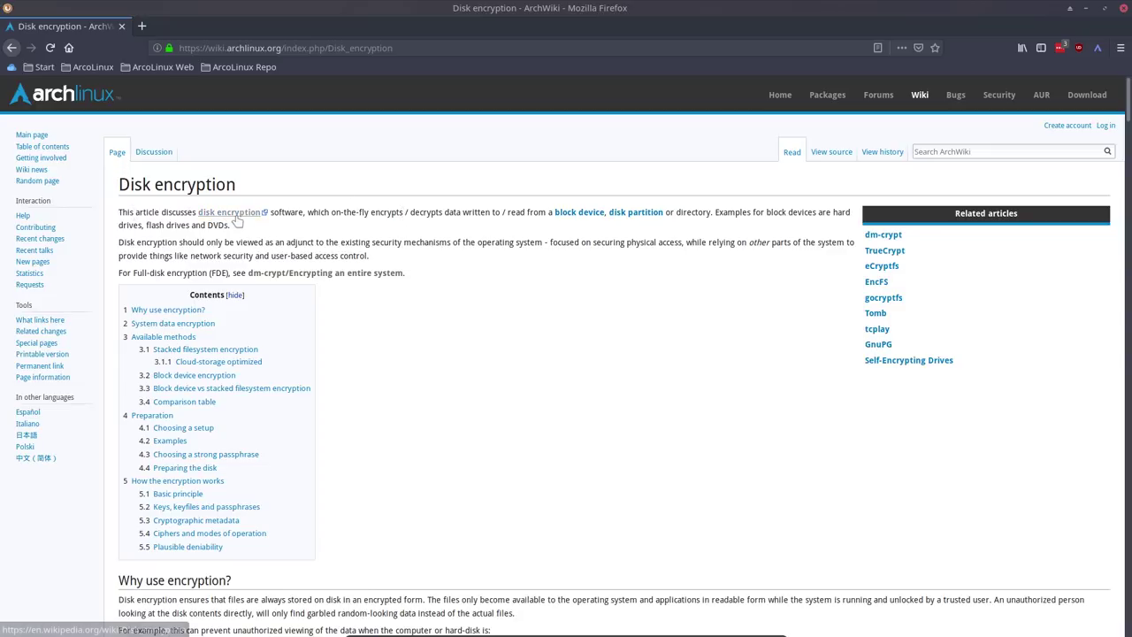
scroll(449, 316, "down", 4)
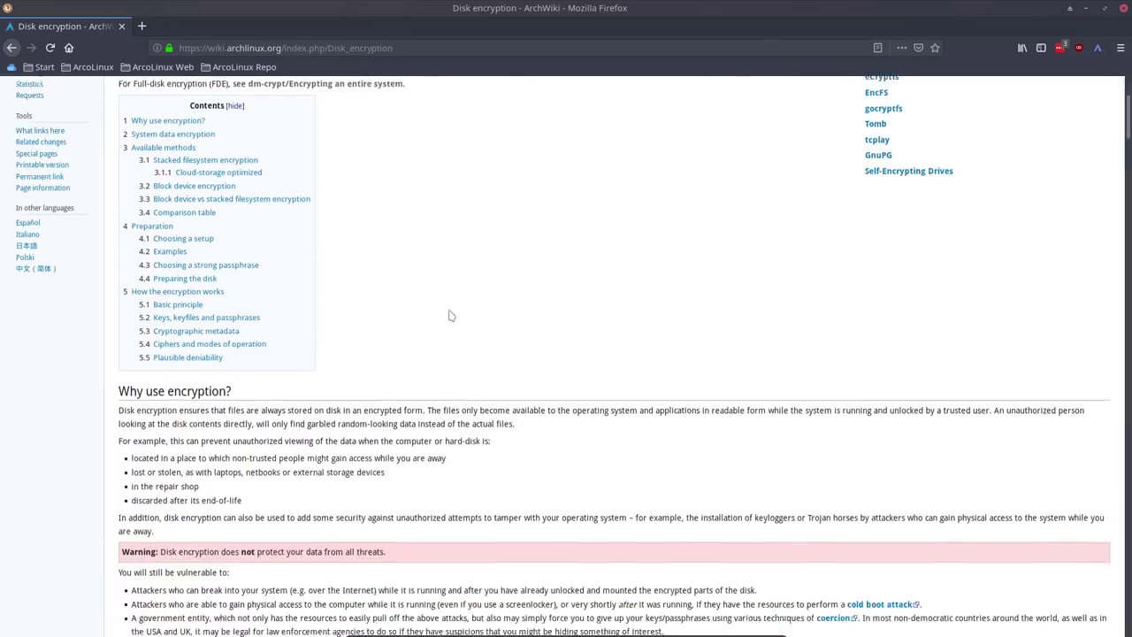
scroll(449, 316, "down", 1)
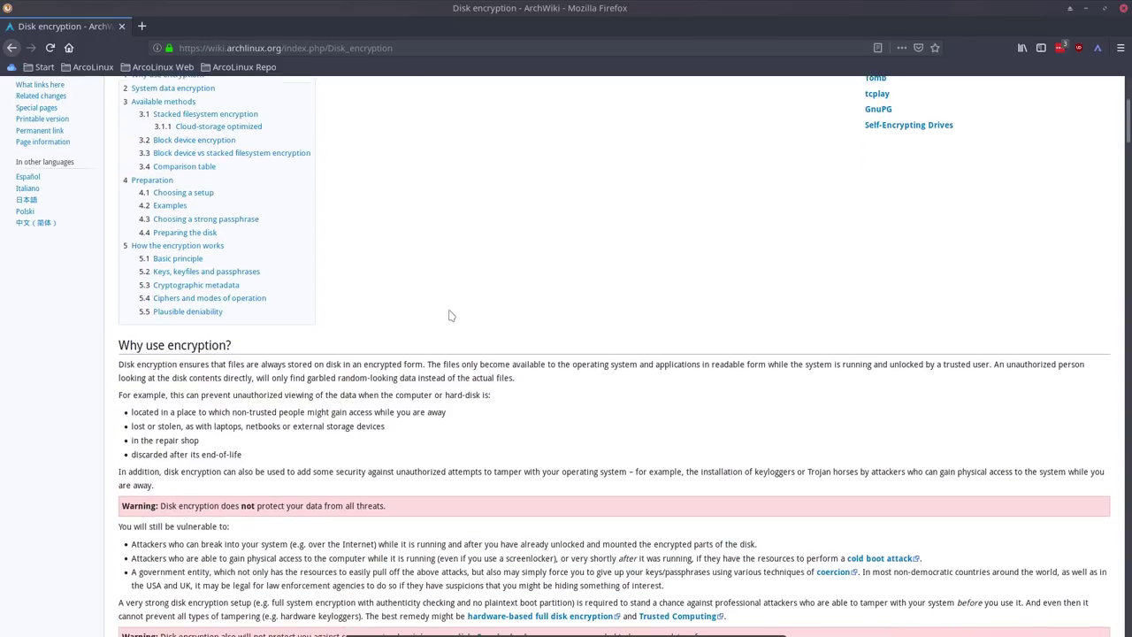
scroll(449, 316, "down", 4)
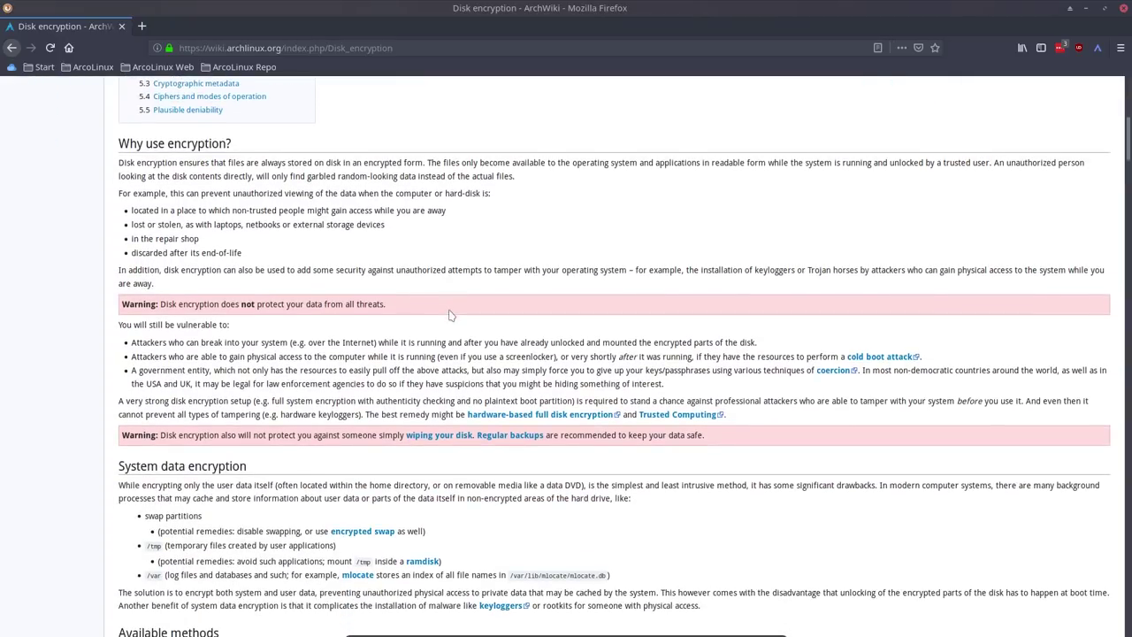
scroll(449, 316, "down", 2)
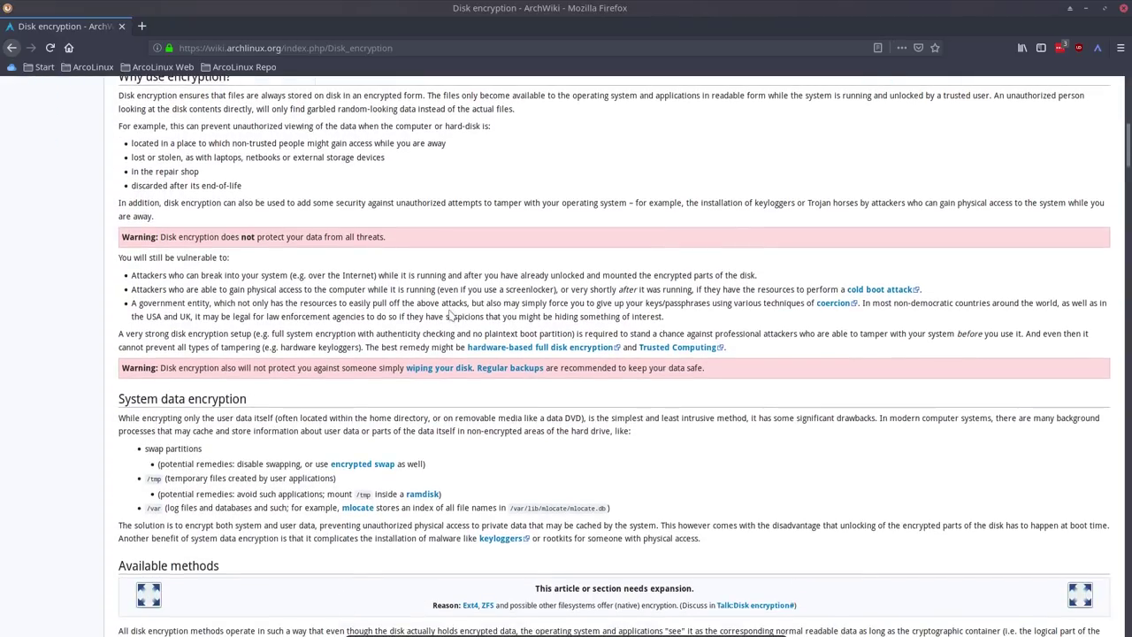
scroll(449, 316, "down", 4)
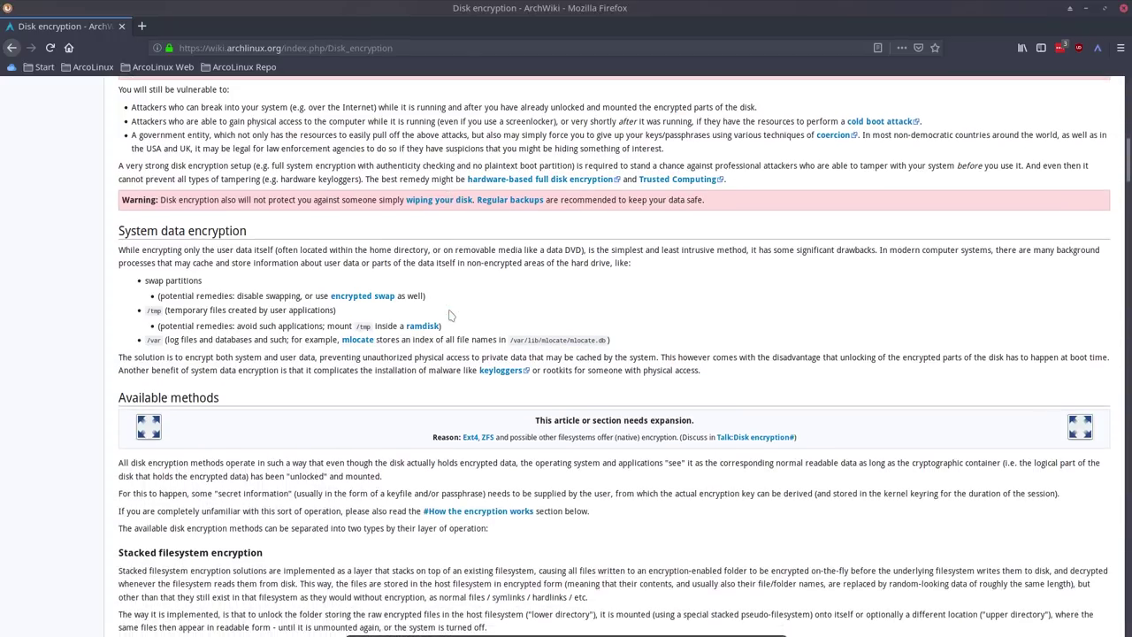
scroll(449, 316, "down", 4)
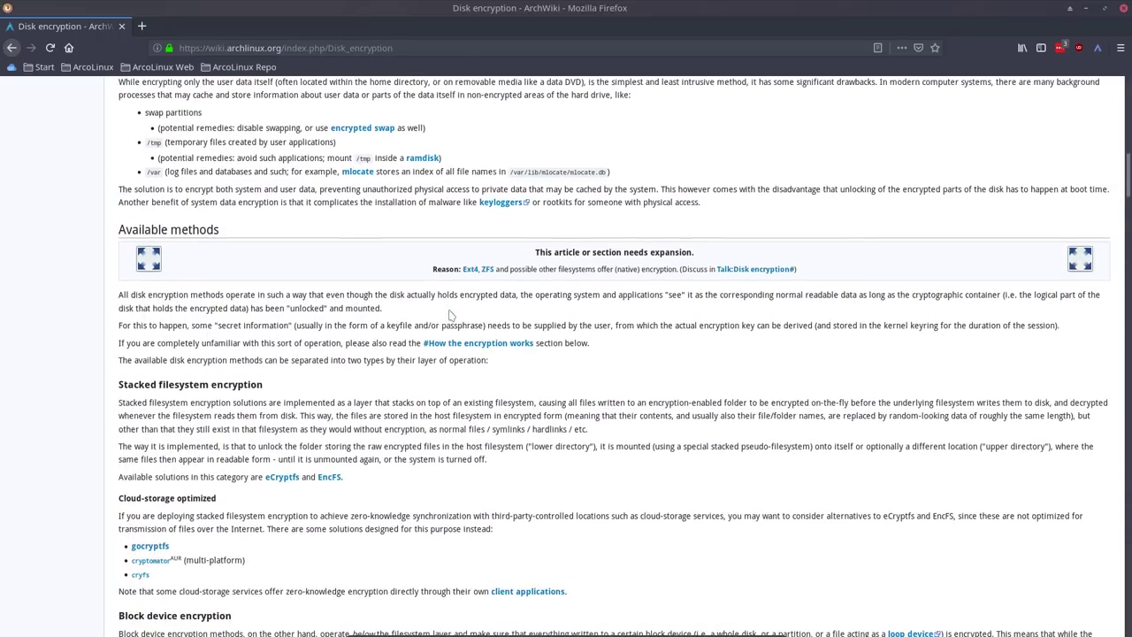
scroll(449, 316, "down", 3)
scroll(449, 315, "down", 1)
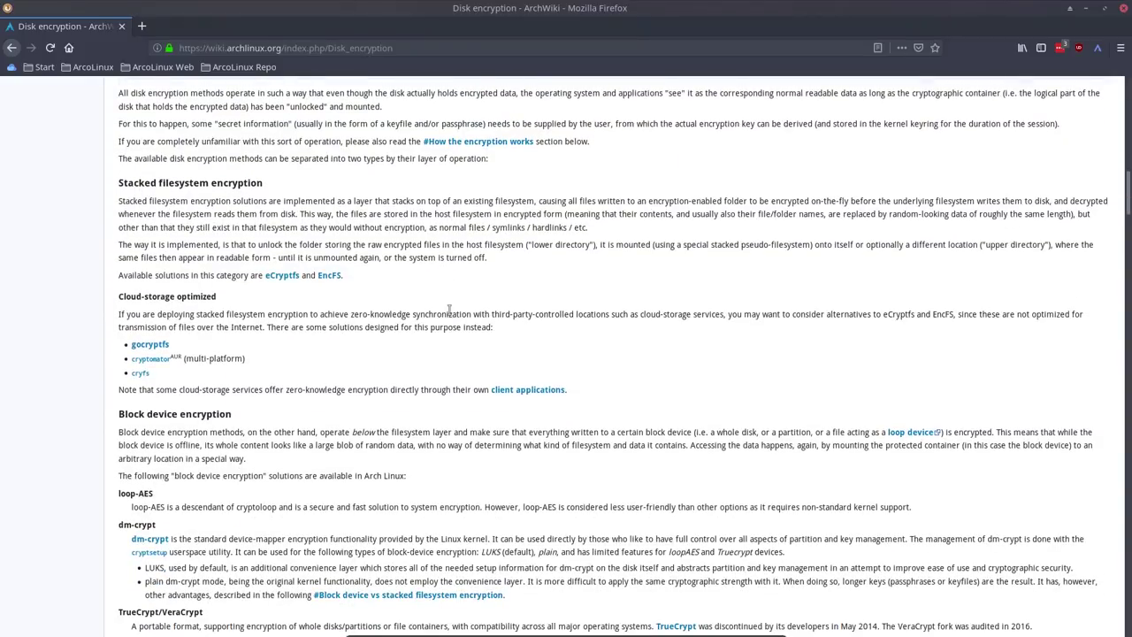
scroll(449, 312, "down", 4)
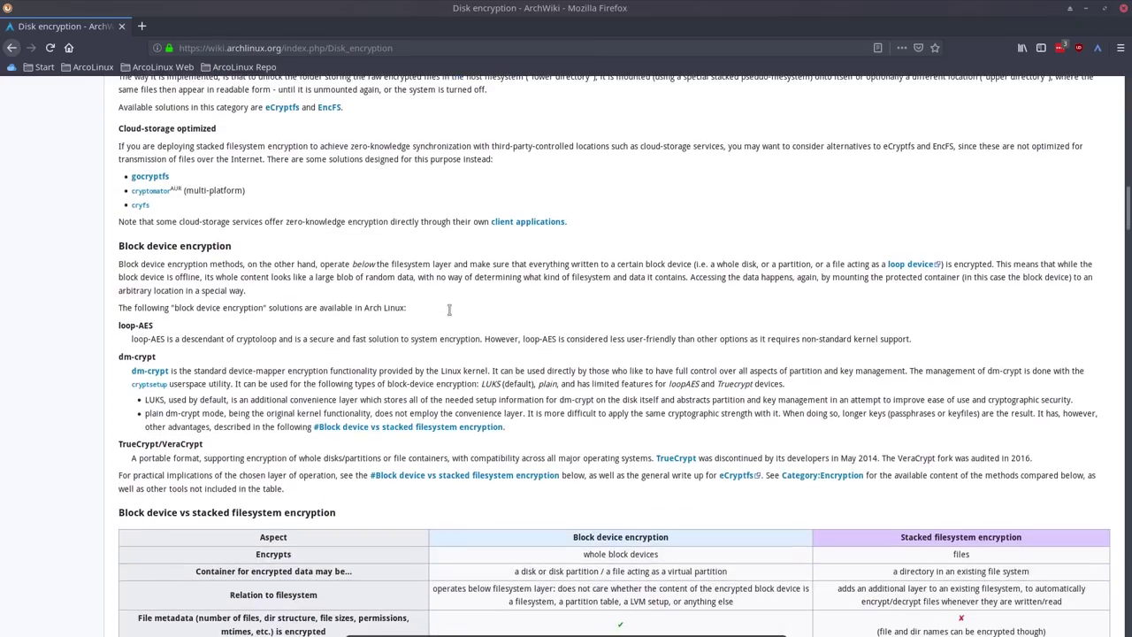
scroll(451, 315, "down", 4)
scroll(449, 316, "down", 4)
scroll(450, 315, "down", 7)
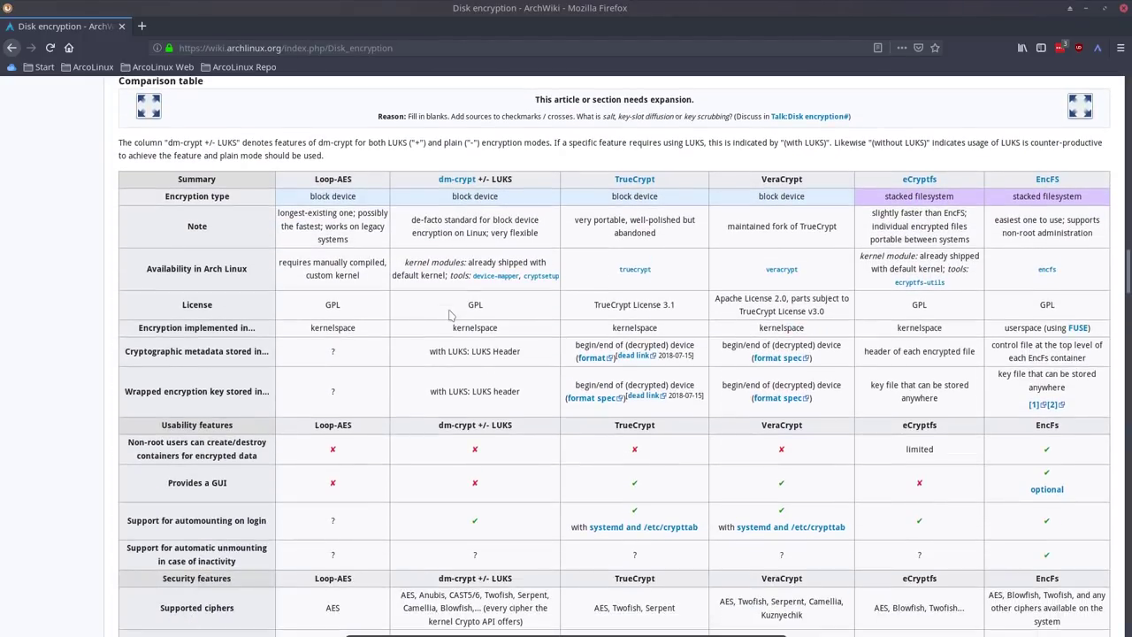
scroll(449, 315, "down", 4)
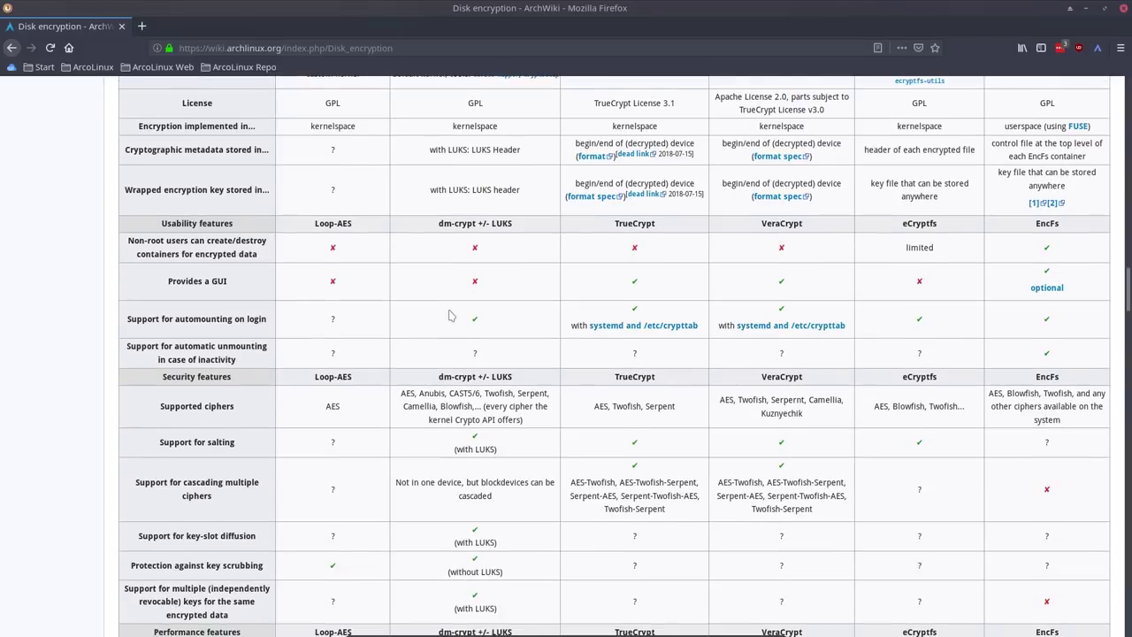
scroll(449, 315, "down", 5)
scroll(449, 315, "down", 9)
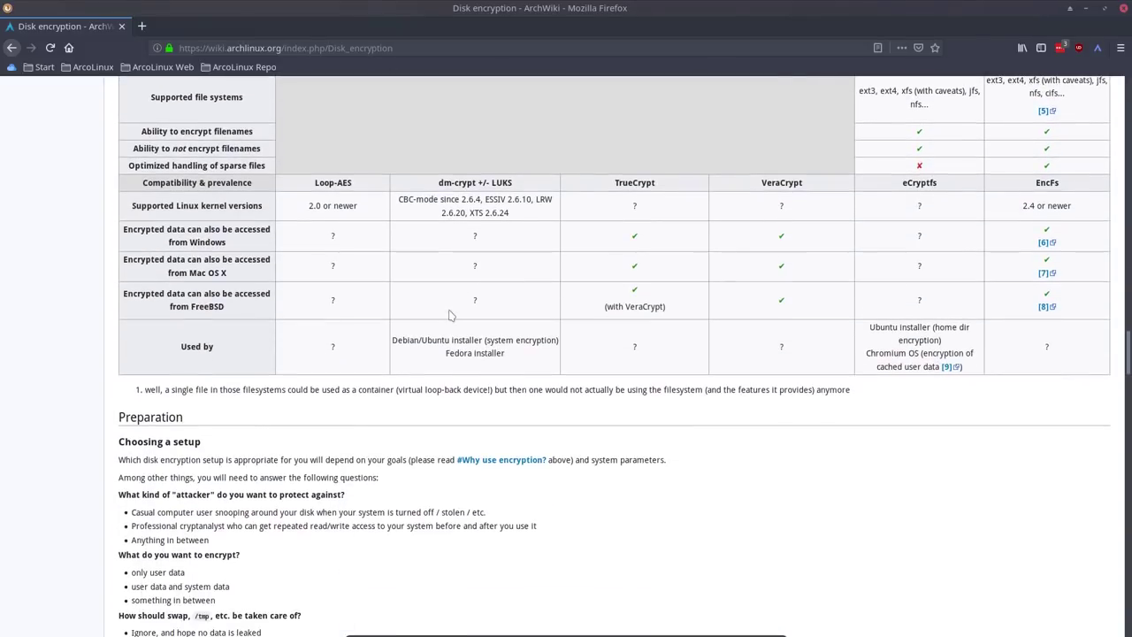
scroll(449, 315, "down", 3)
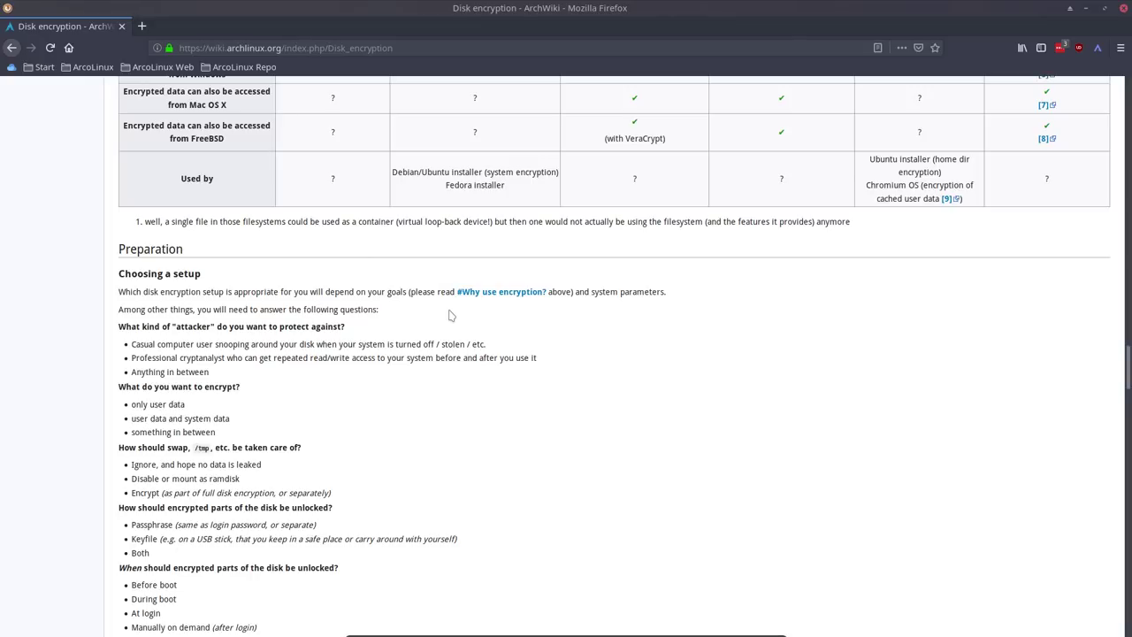
scroll(449, 315, "down", 4)
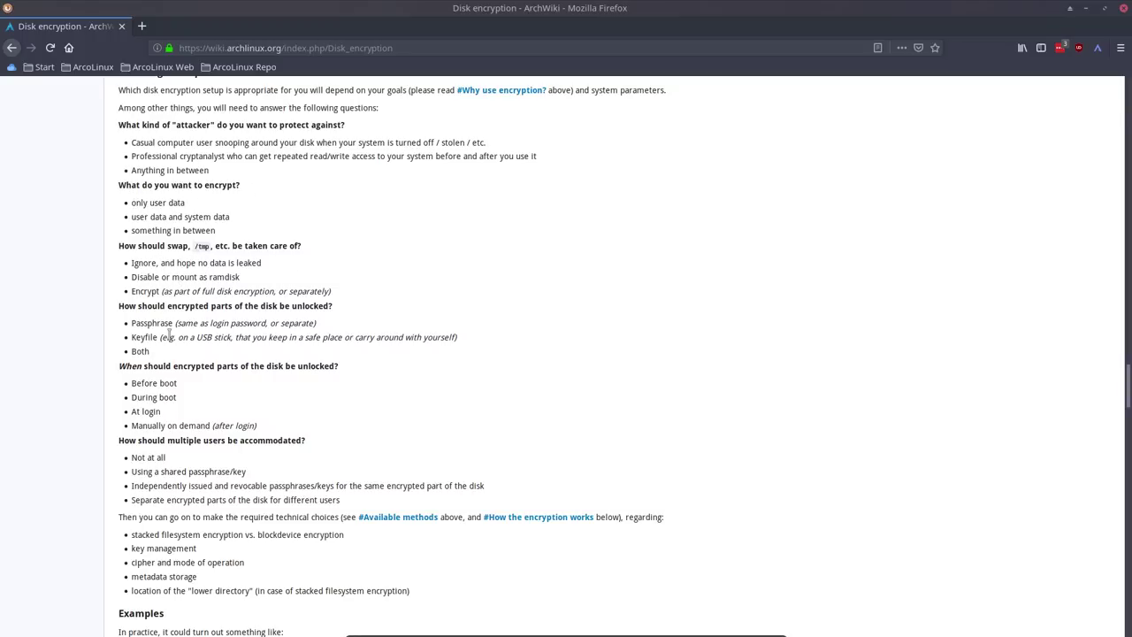
scroll(168, 337, "down", 5)
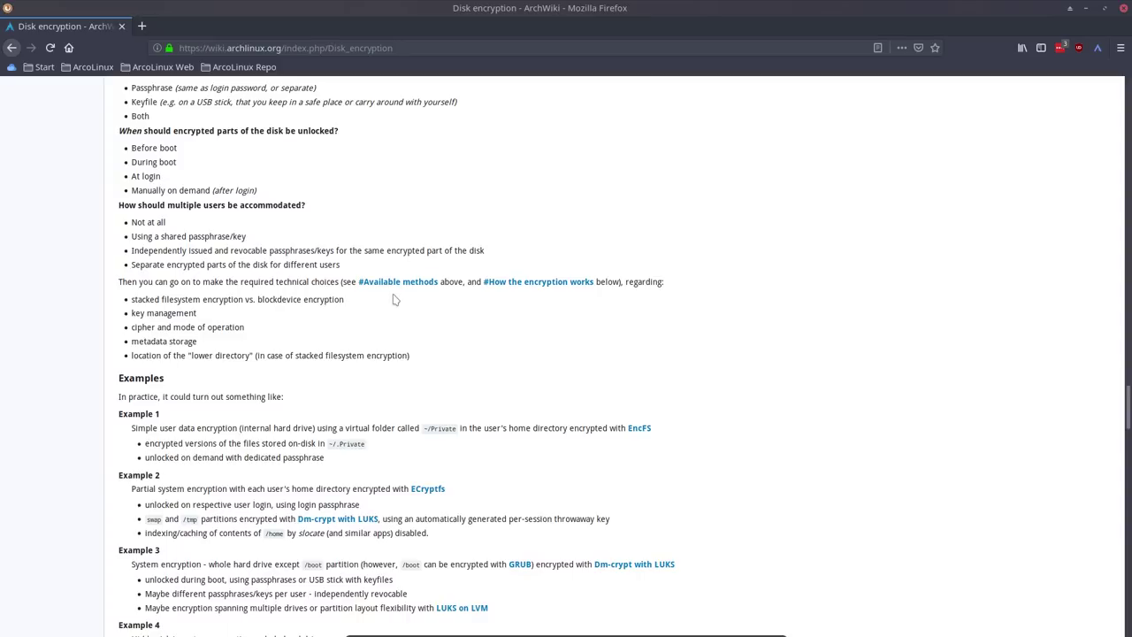
scroll(395, 300, "down", 5)
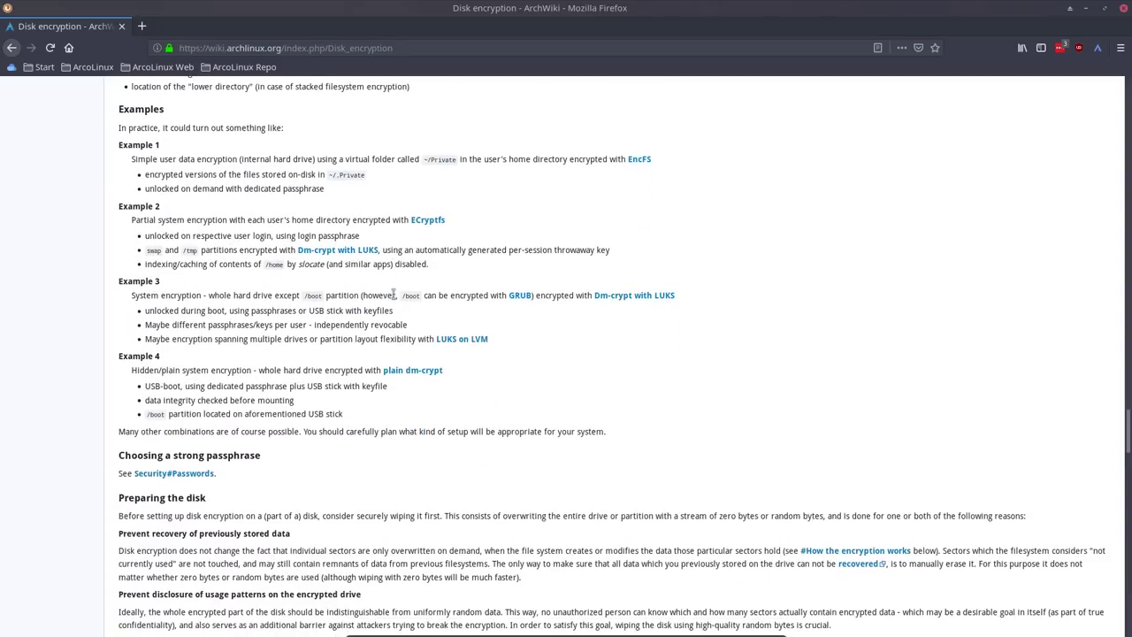
scroll(395, 296, "down", 6)
scroll(395, 300, "down", 5)
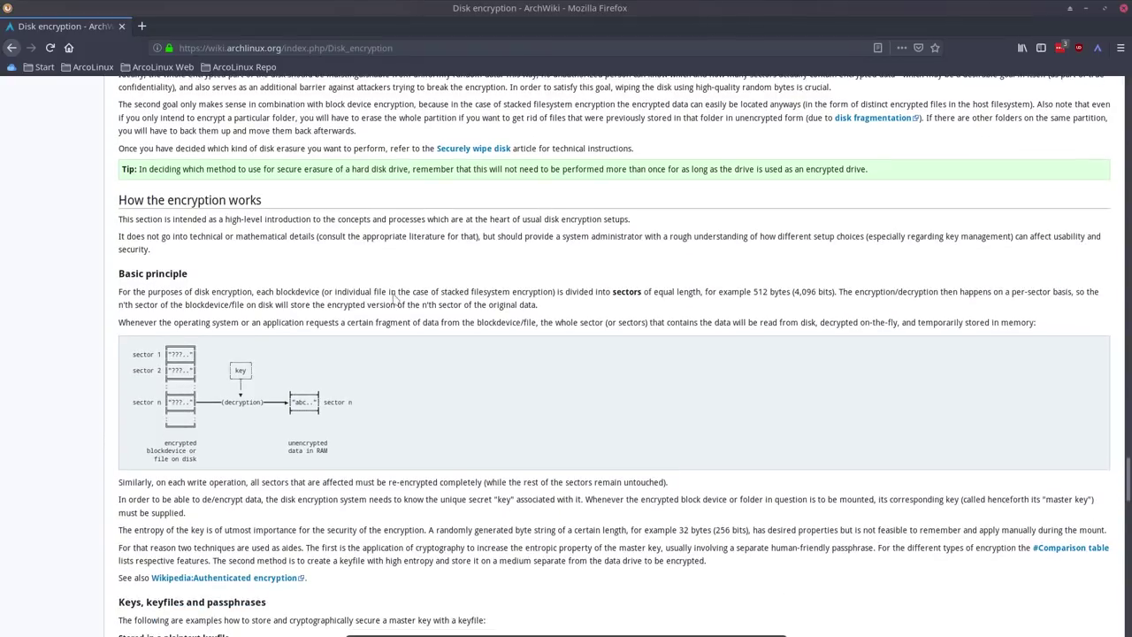
scroll(393, 292, "down", 10)
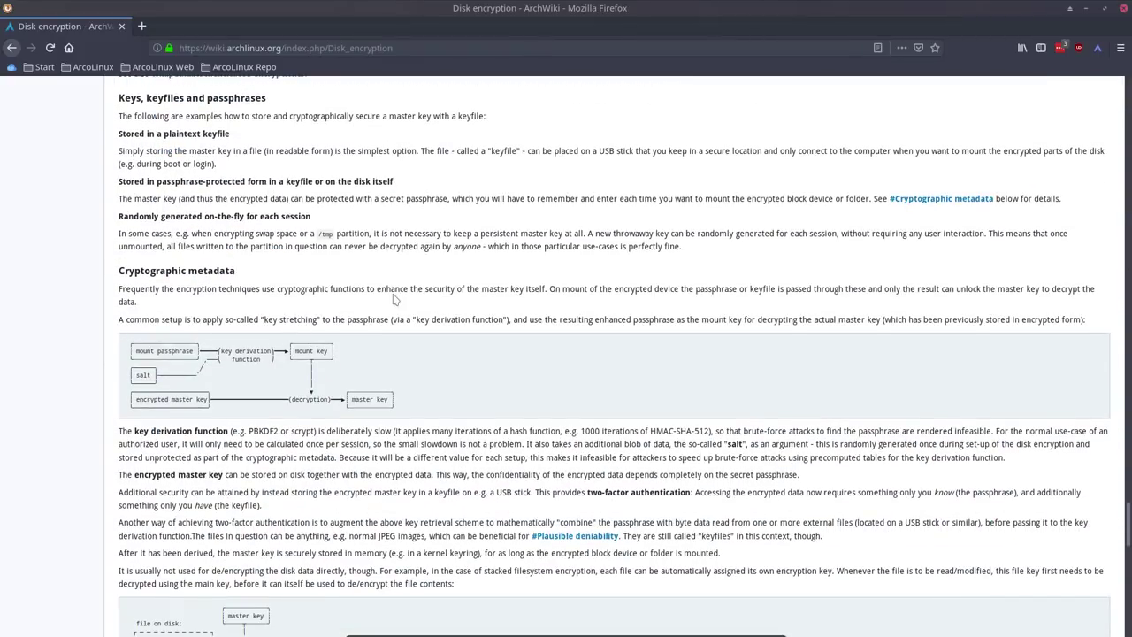
scroll(394, 299, "down", 4)
scroll(392, 295, "down", 5)
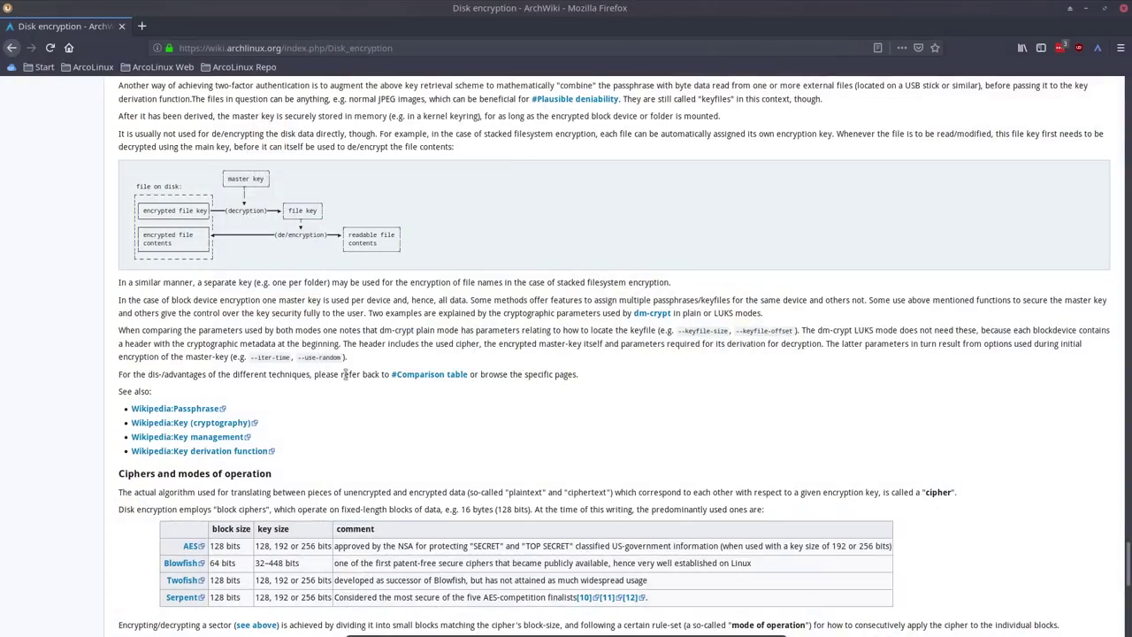
- Scroll the ArchWiki article down to its closing Plausible deniability section
scroll(345, 374, "down", 11)
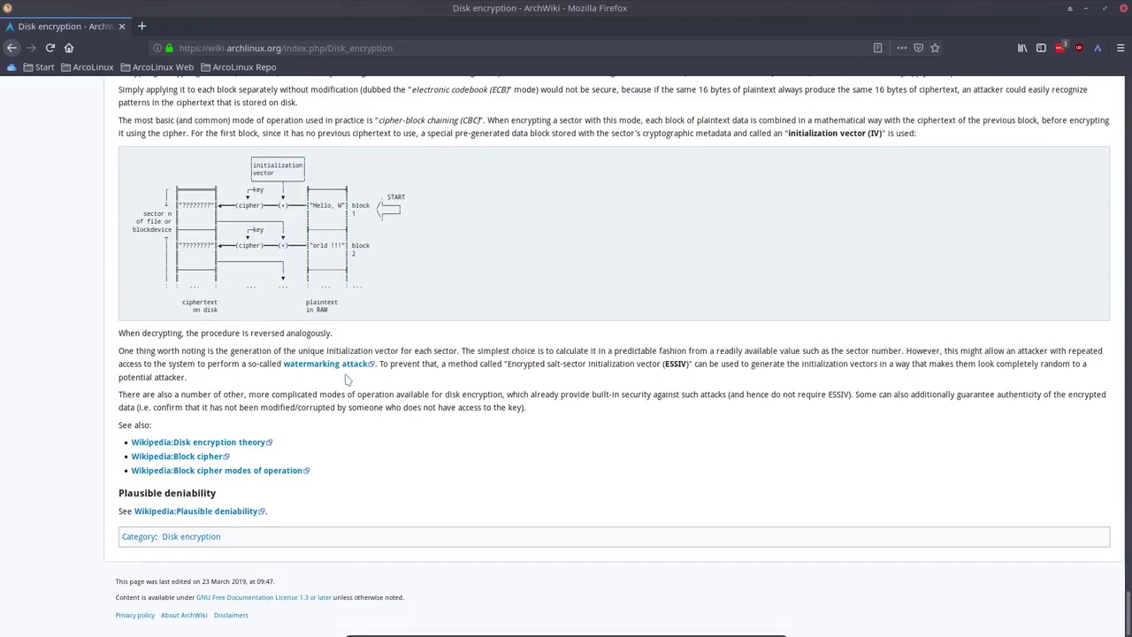
scroll(346, 378, "up", 20)
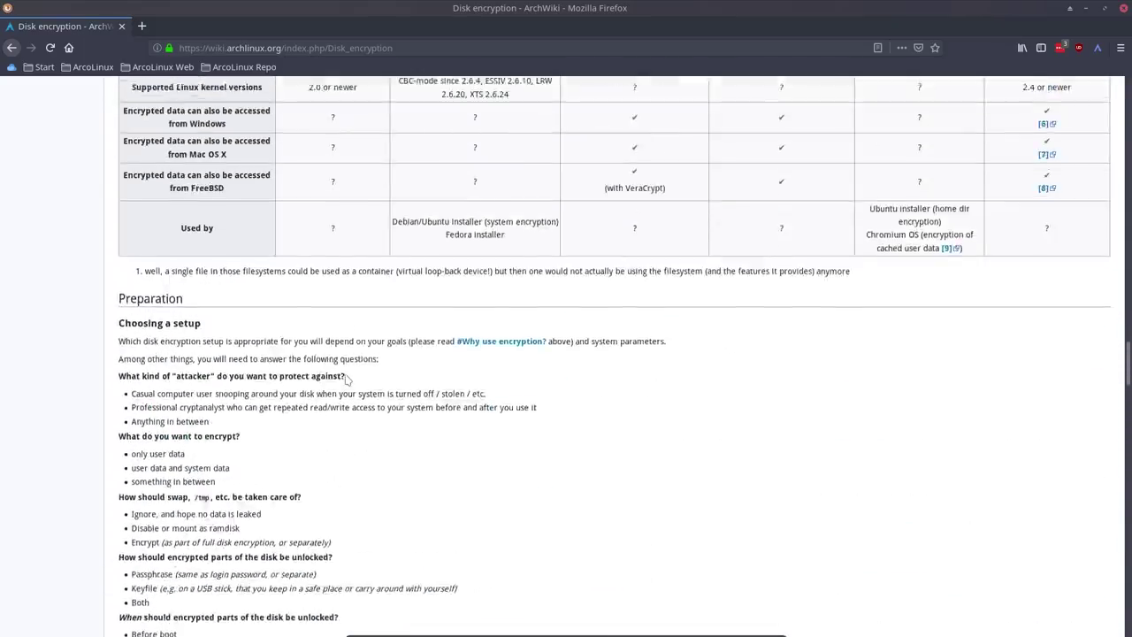
scroll(347, 379, "up", 20)
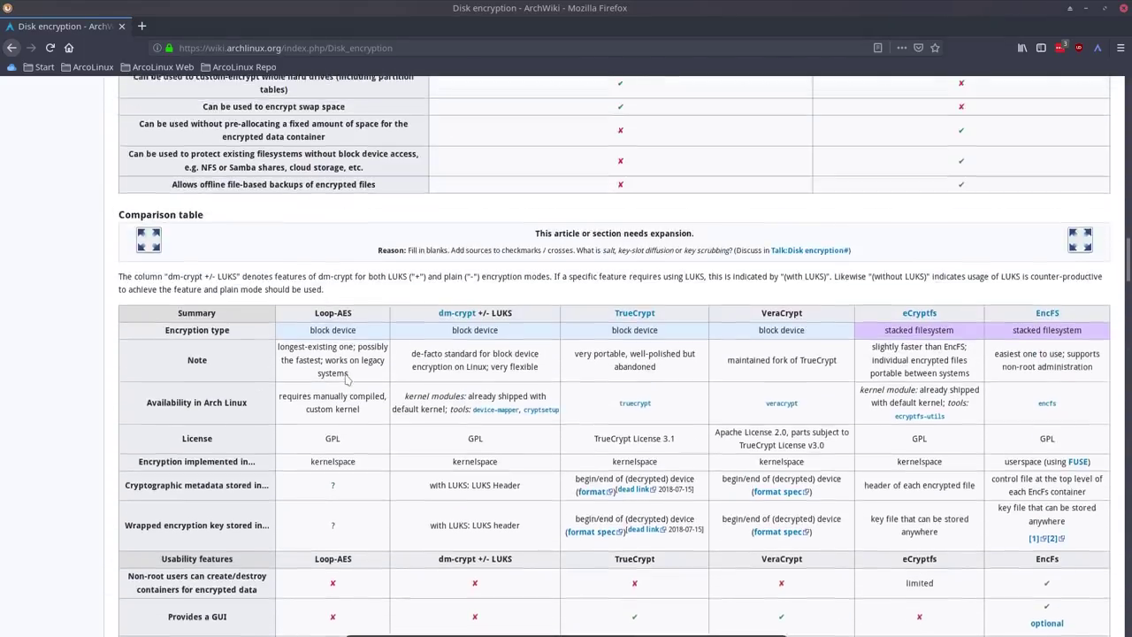
scroll(347, 378, "up", 10)
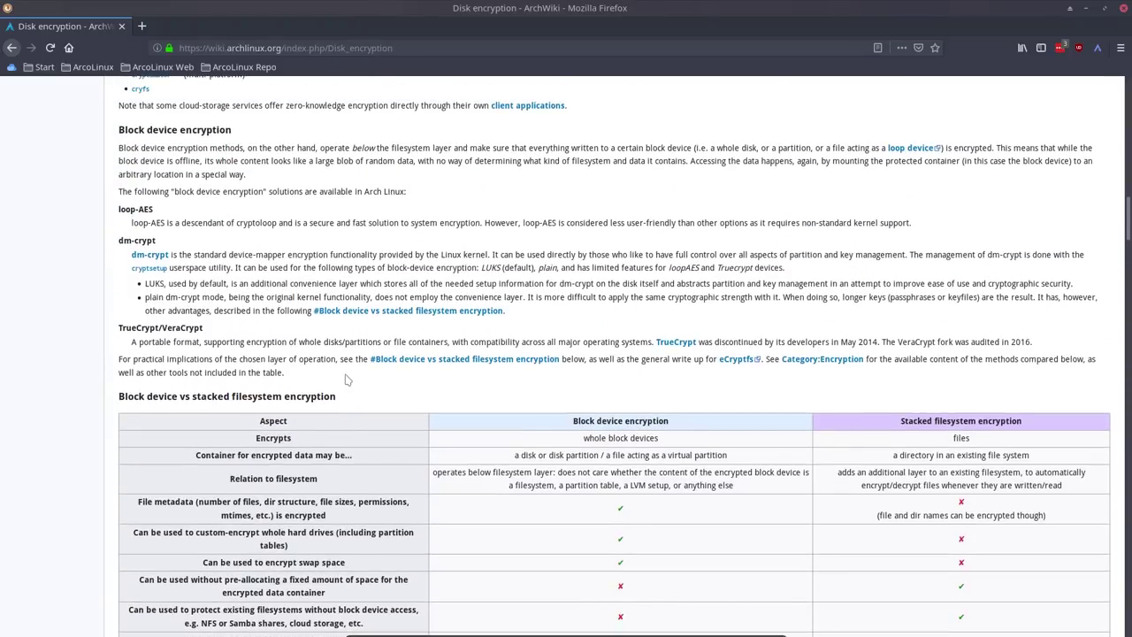
scroll(346, 379, "up", 6)
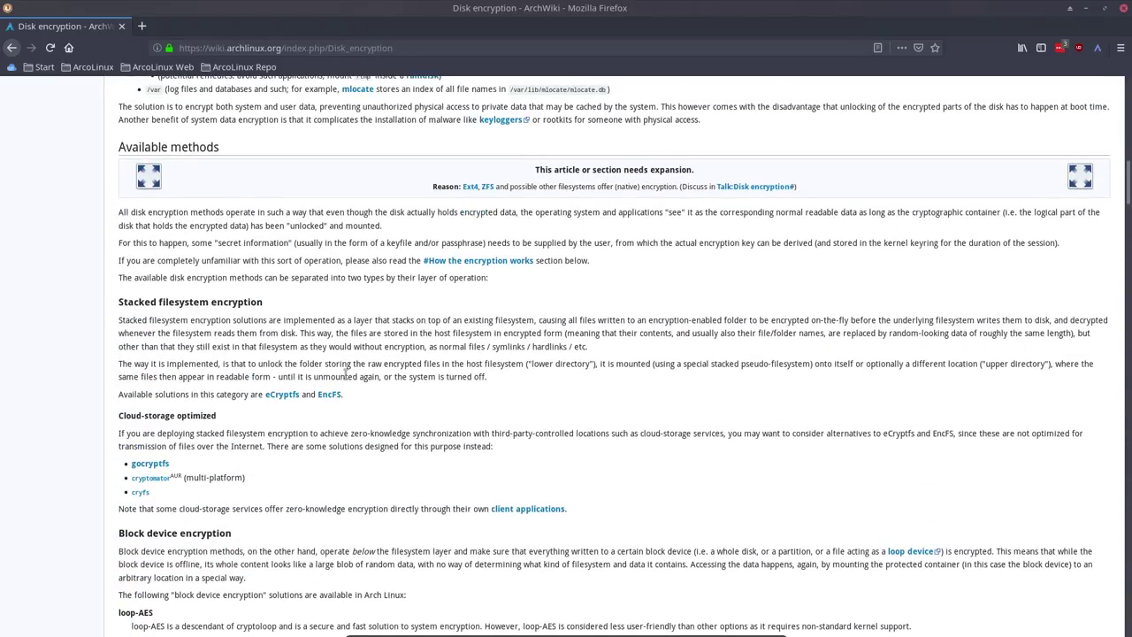
scroll(343, 320, "up", 5)
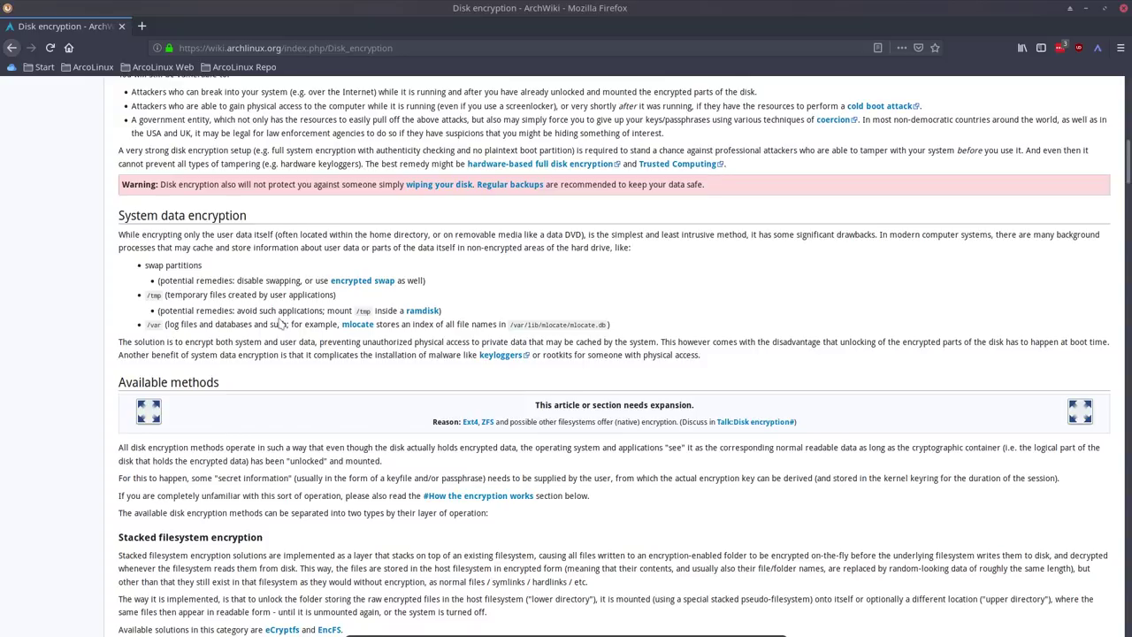
scroll(279, 323, "up", 4)
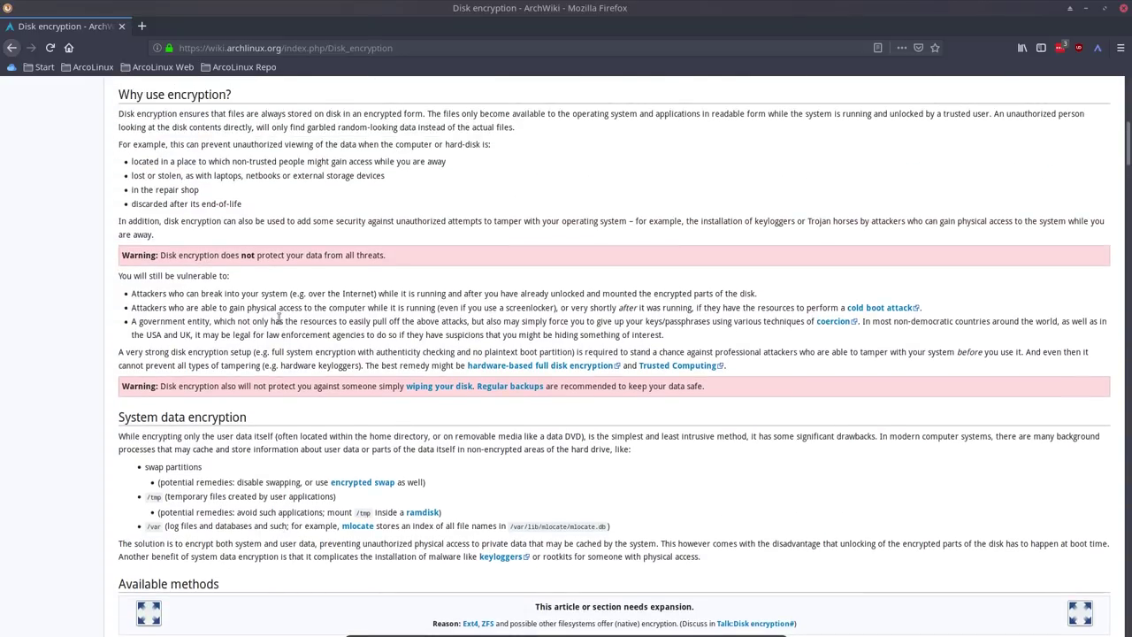
scroll(279, 323, "up", 5)
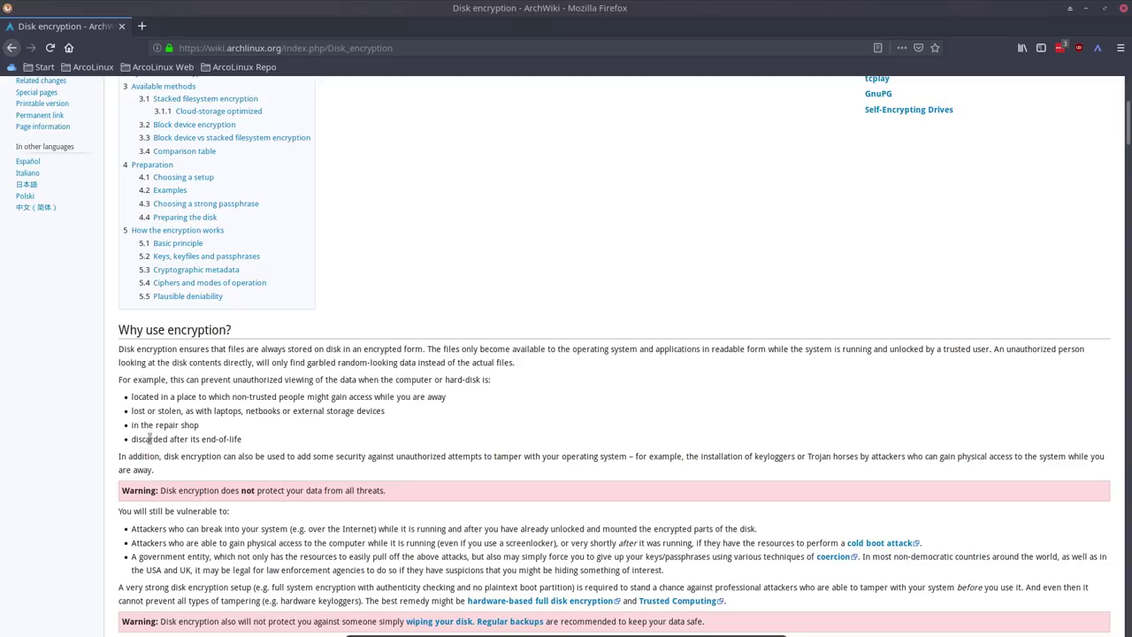
scroll(182, 455, "down", 5)
scroll(182, 448, "down", 2)
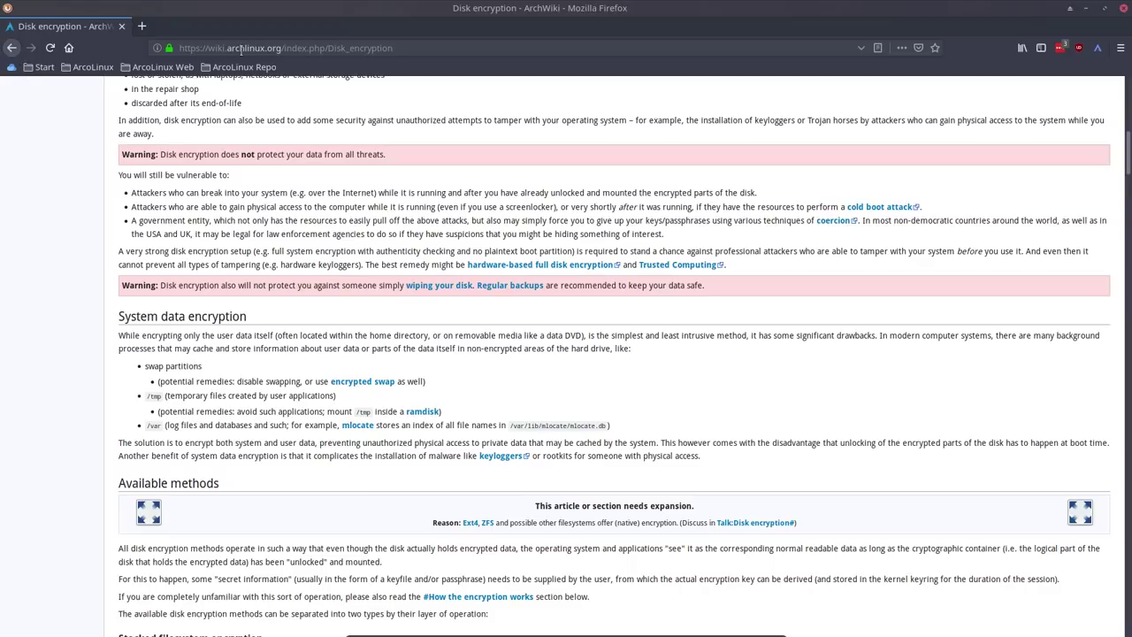
- Search Google for 'arch linux encrypt' and scroll down to the related searches
left_click(241, 49)
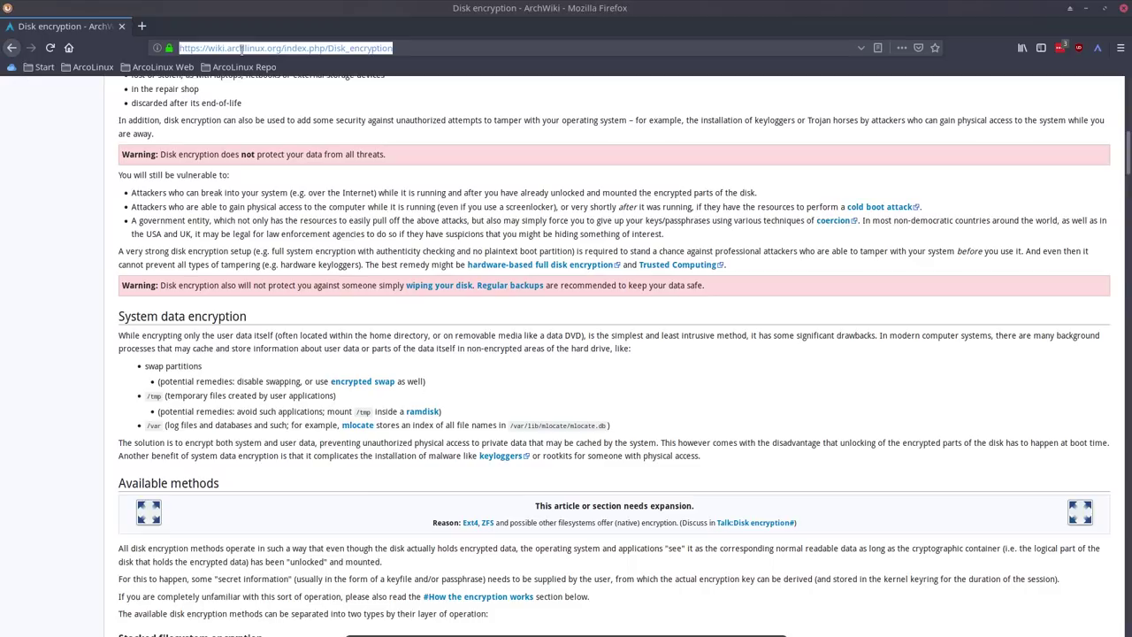
type("arch linux en")
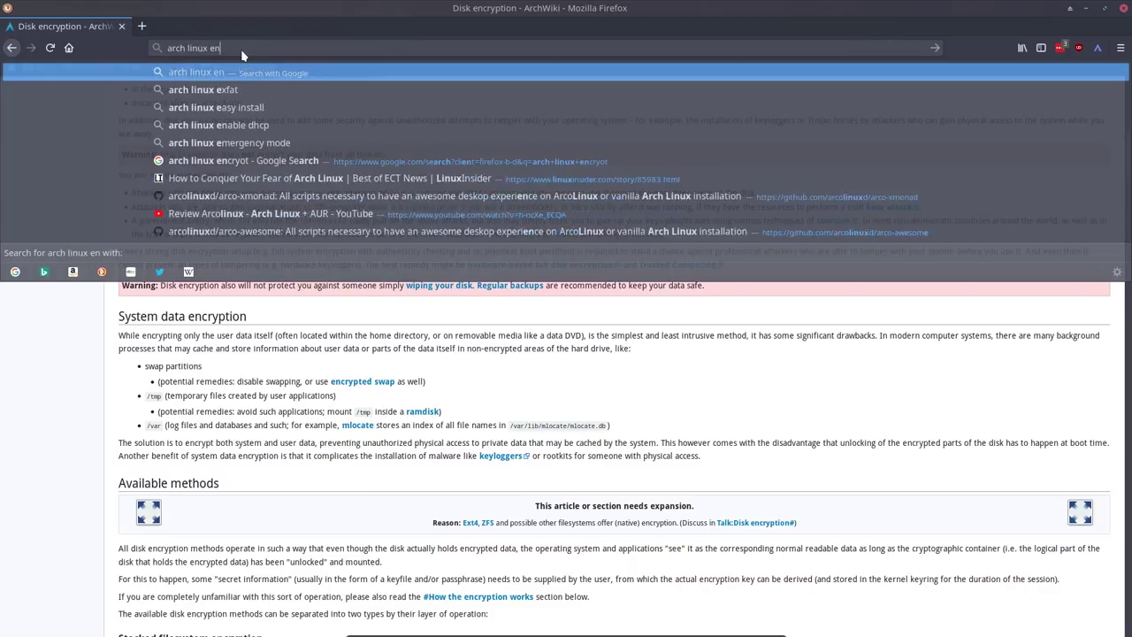
type("crypt")
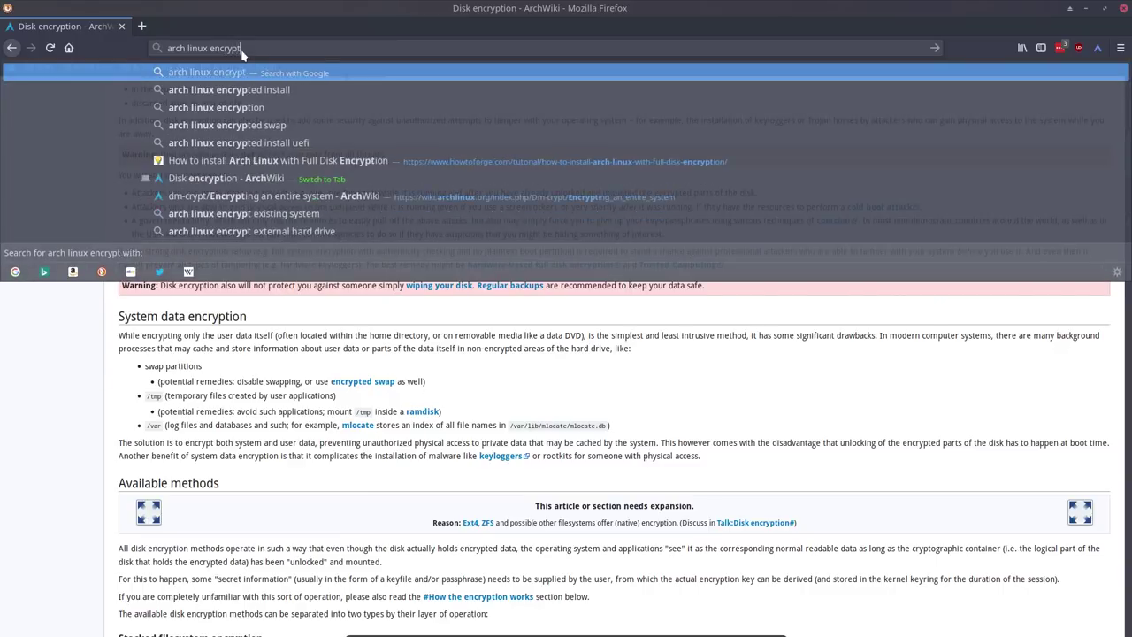
key("Return")
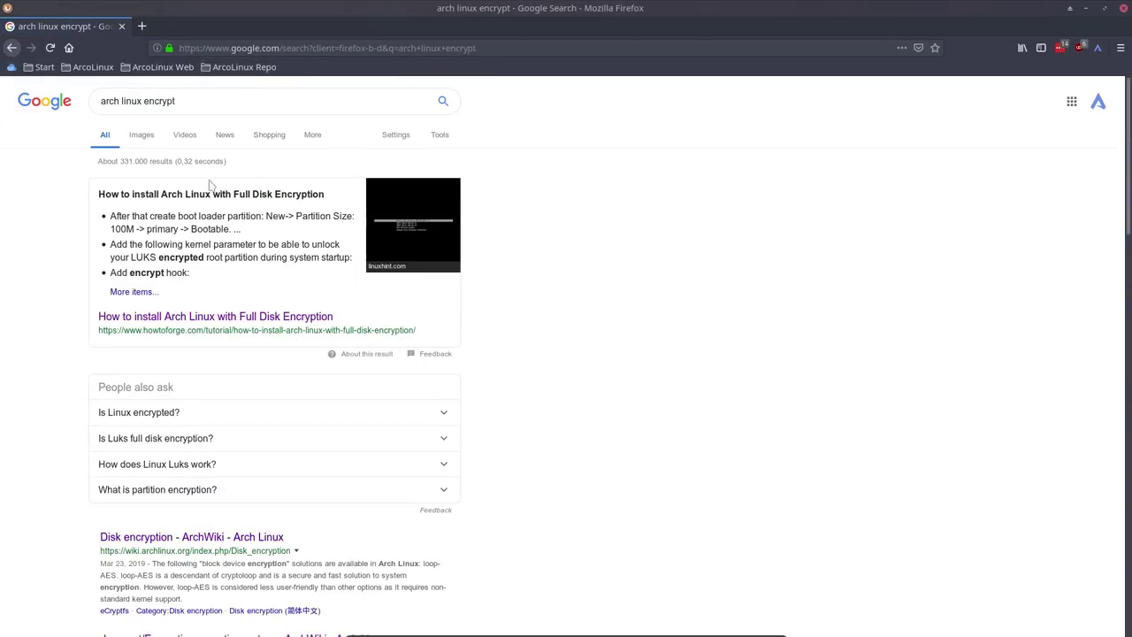
scroll(48, 418, "down", 3)
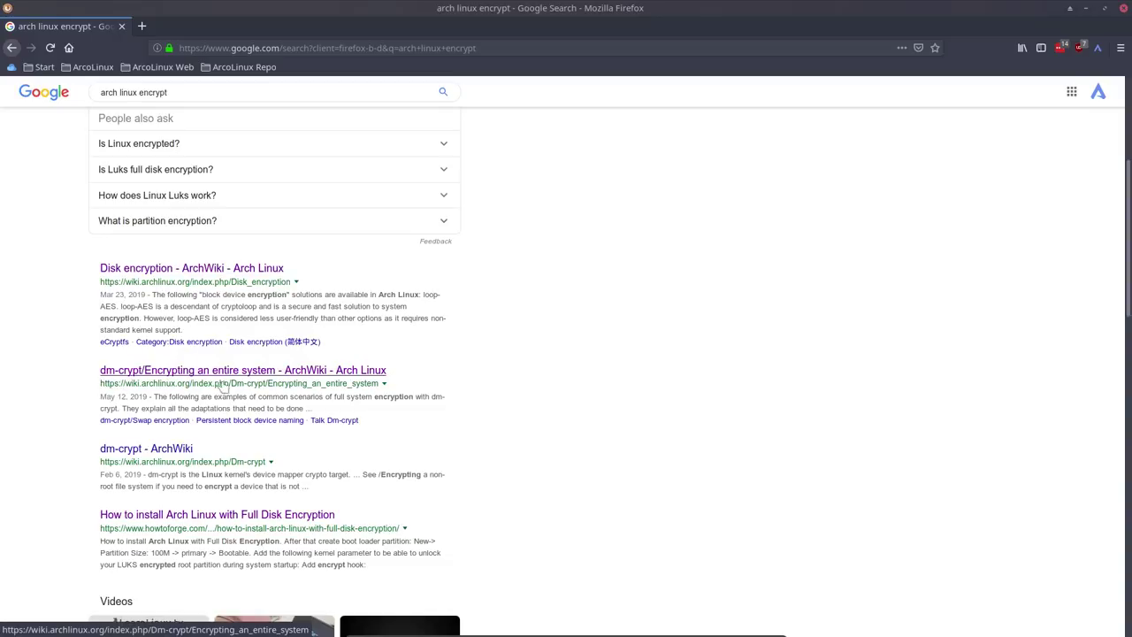
scroll(115, 407, "down", 2)
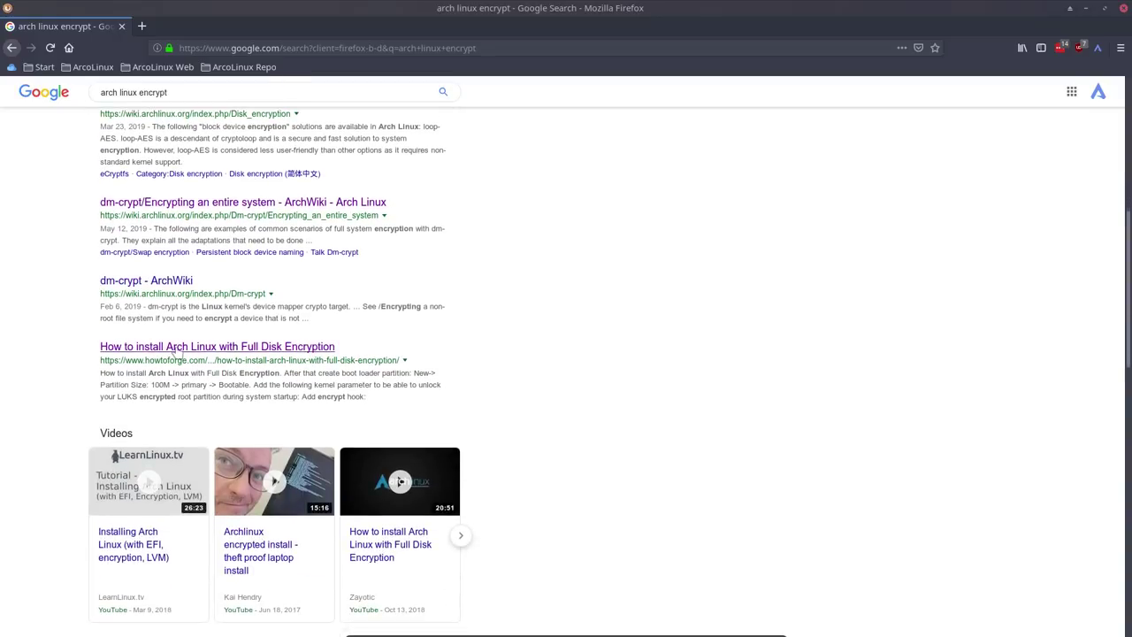
scroll(314, 352, "down", 1)
scroll(315, 352, "down", 3)
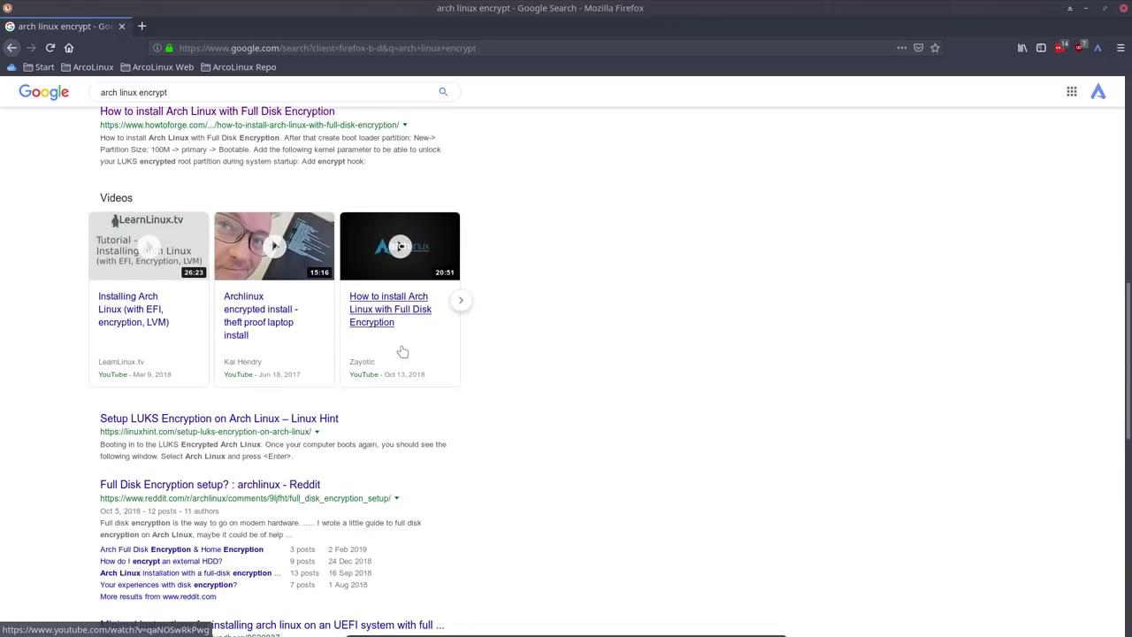
scroll(402, 352, "down", 2)
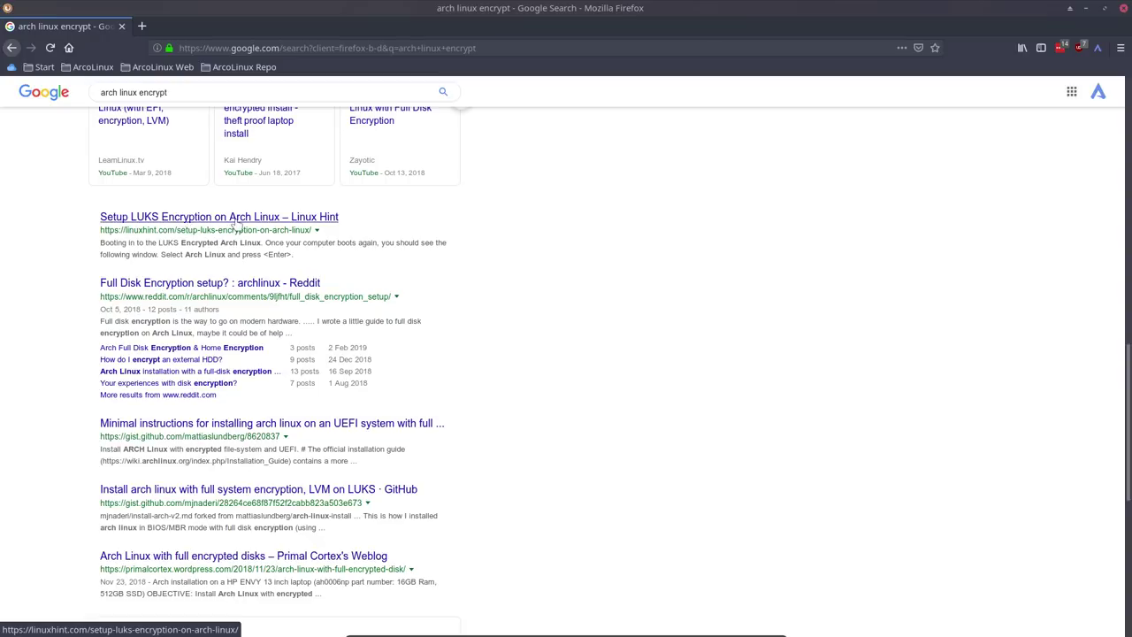
scroll(131, 347, "down", 2)
scroll(131, 346, "down", 1)
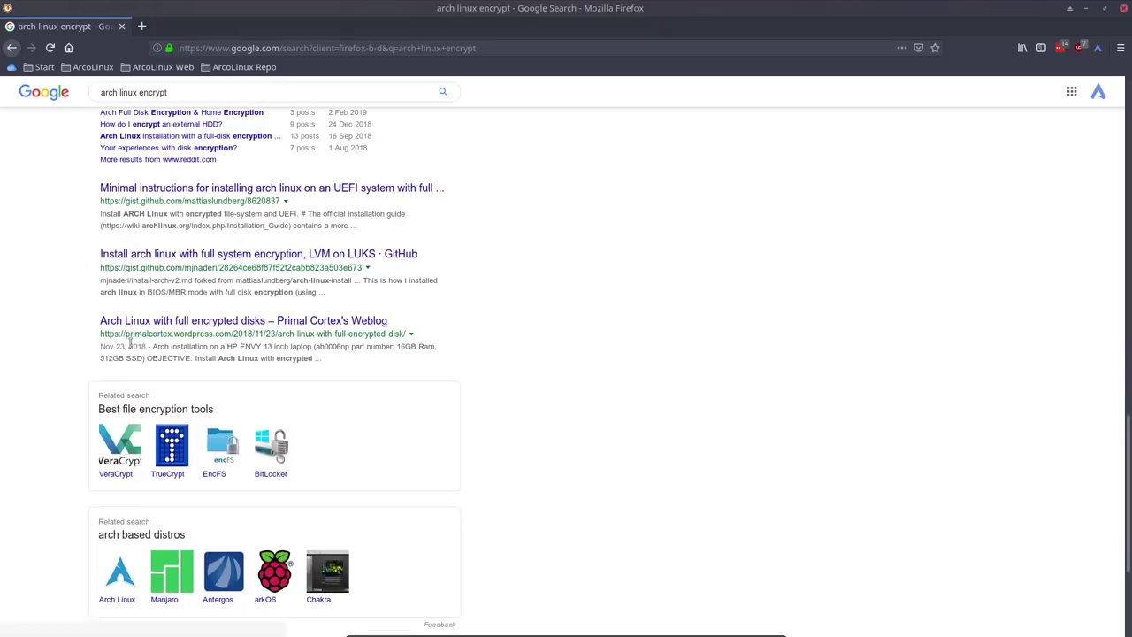
scroll(130, 343, "down", 1)
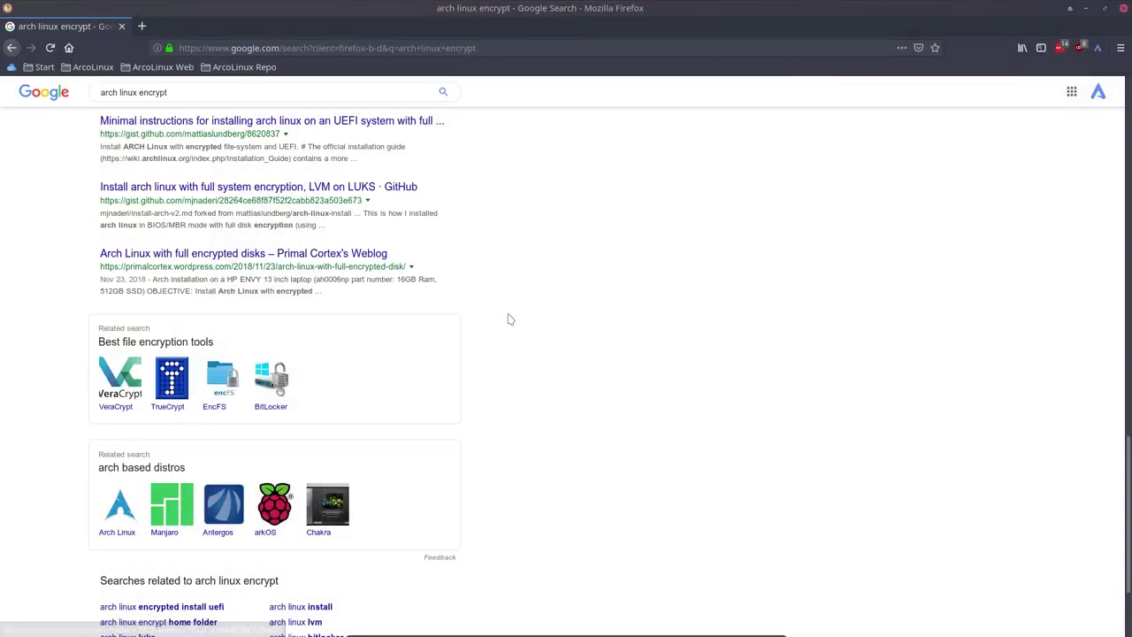
scroll(508, 318, "down", 3)
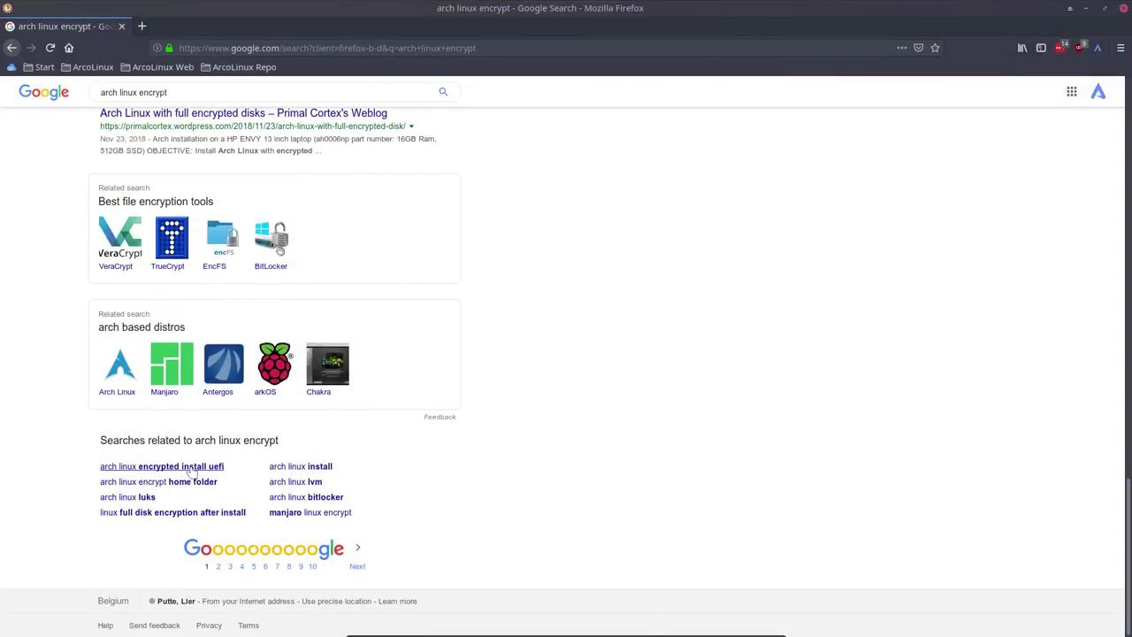
- Run the related search 'arch linux encrypted install uefi', then change uefi to mbr
left_click(189, 468)
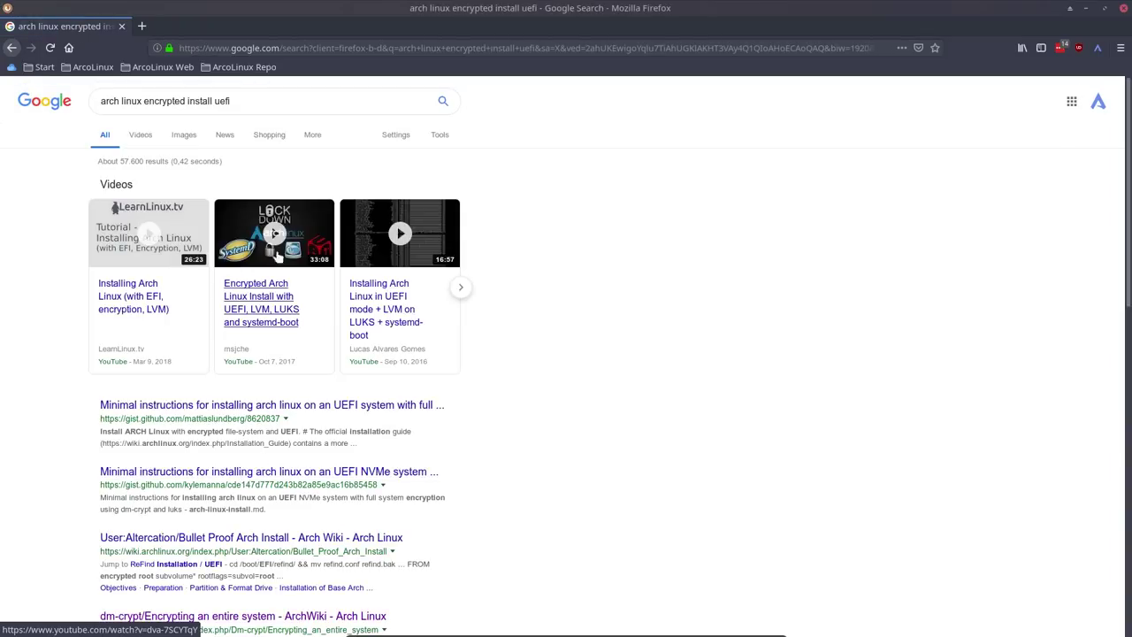
double_click(221, 102)
type("mbr")
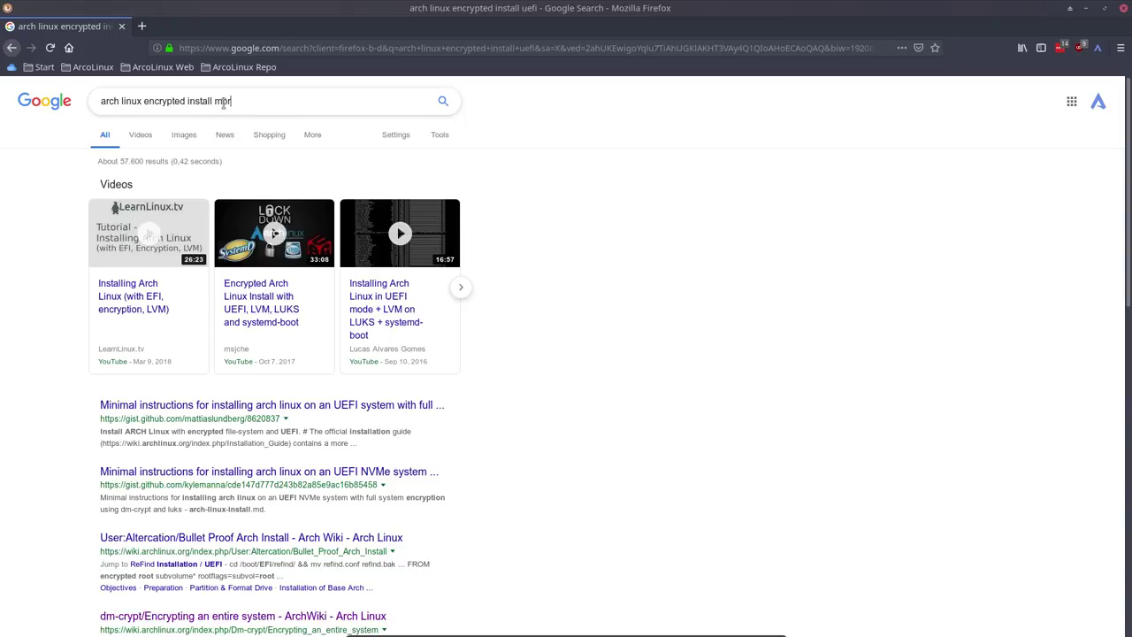
key("Return")
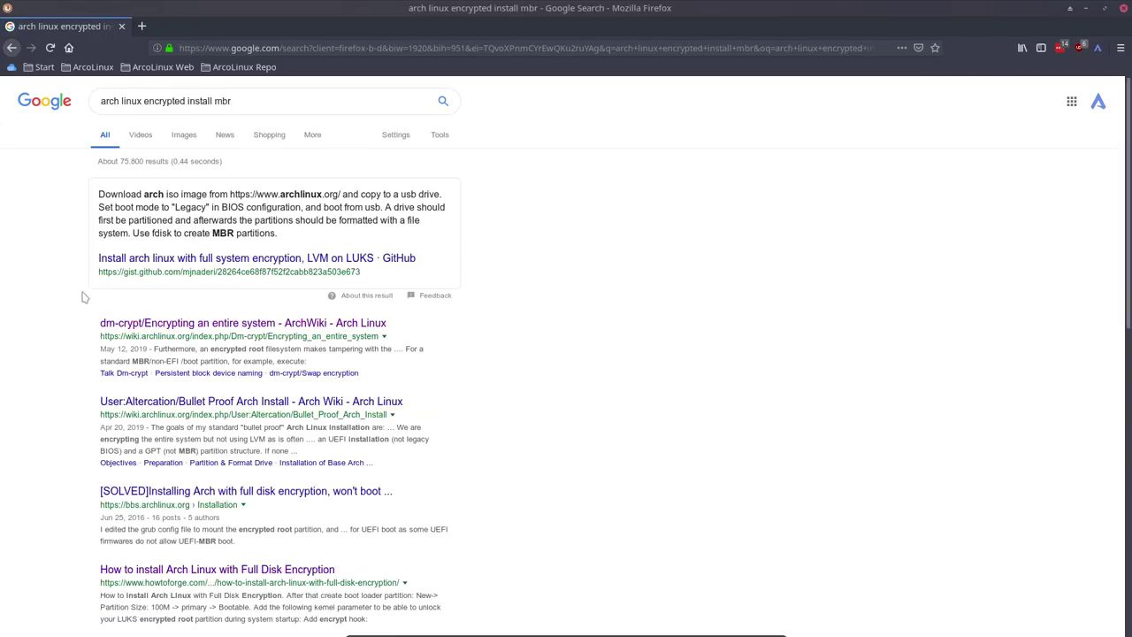
- Open the Newcomers Guide to installing Arch Linux with Full Disk Encryption result
scroll(76, 342, "down", 5)
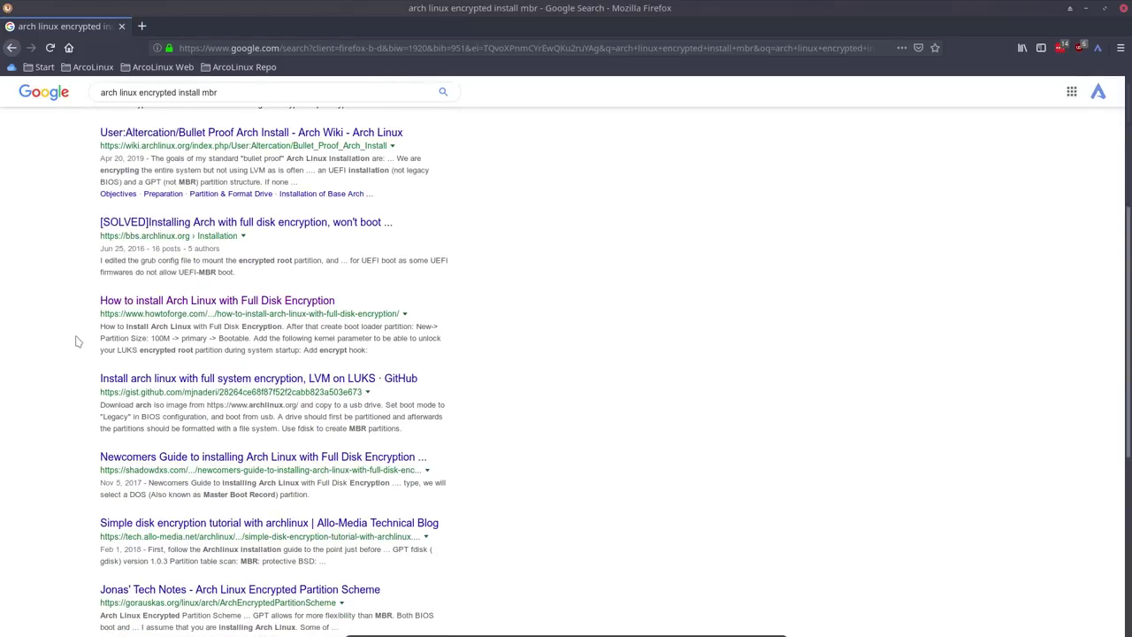
scroll(76, 342, "down", 1)
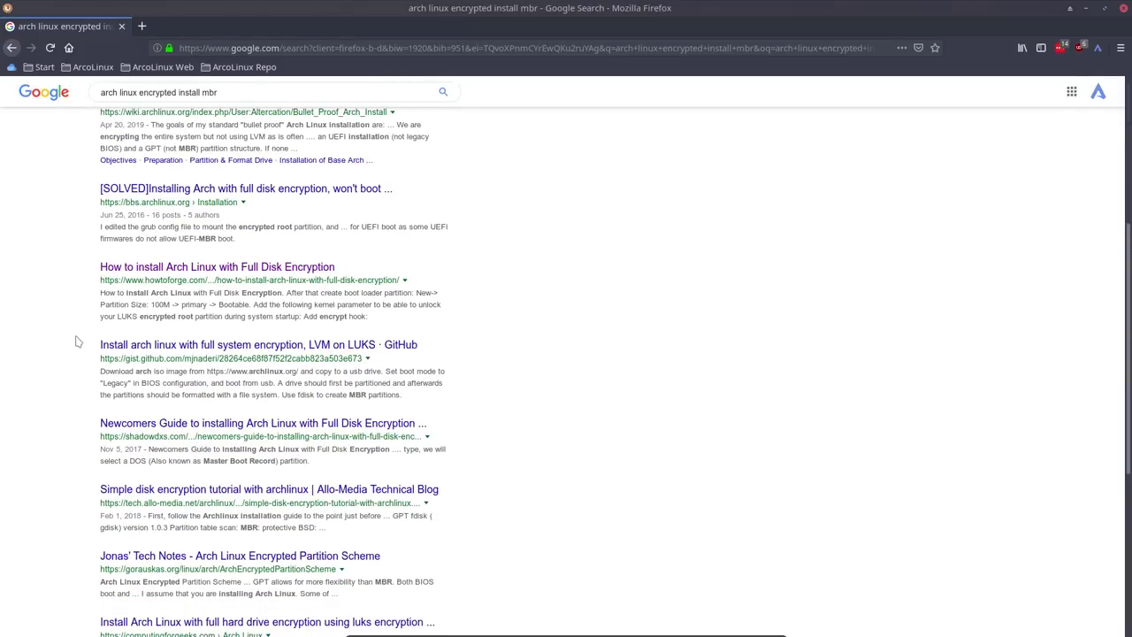
scroll(76, 341, "down", 5)
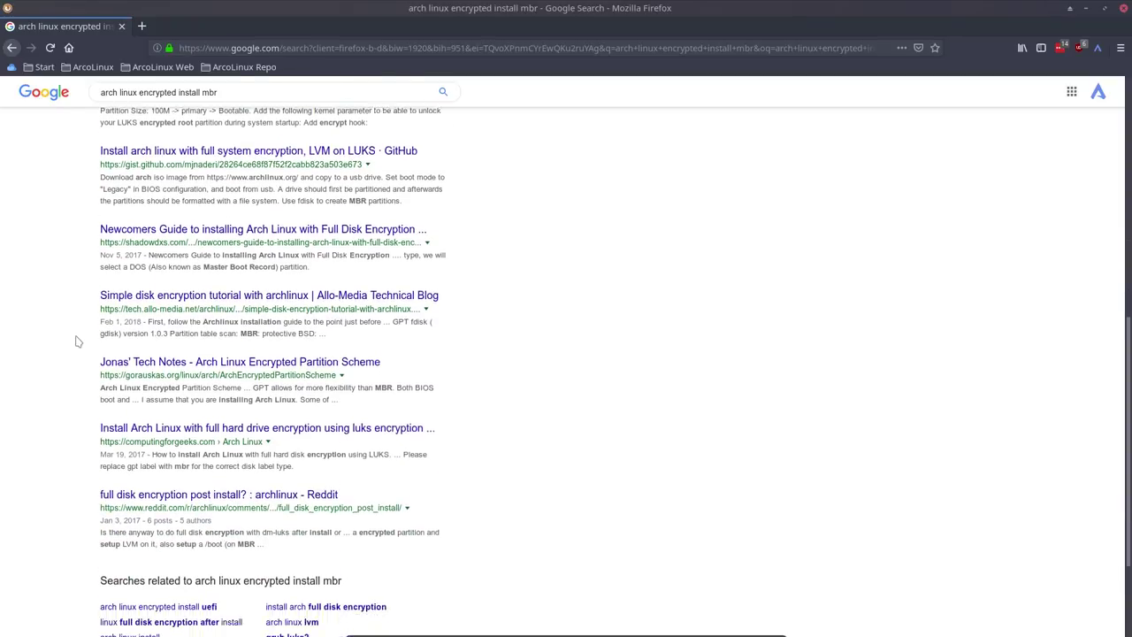
scroll(76, 342, "down", 1)
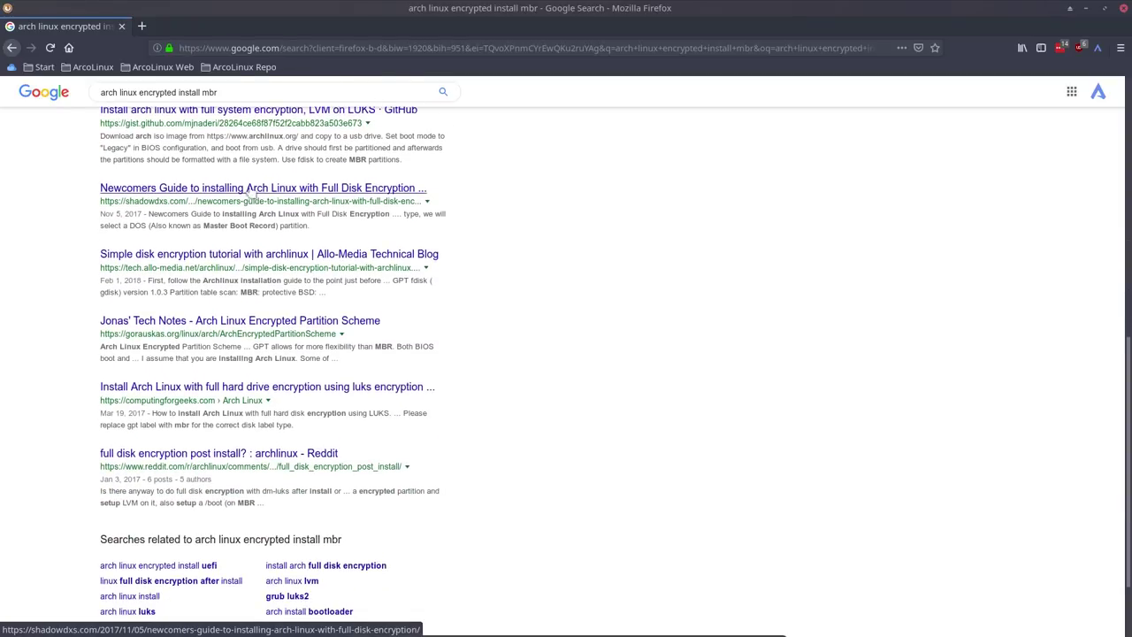
left_click(320, 189)
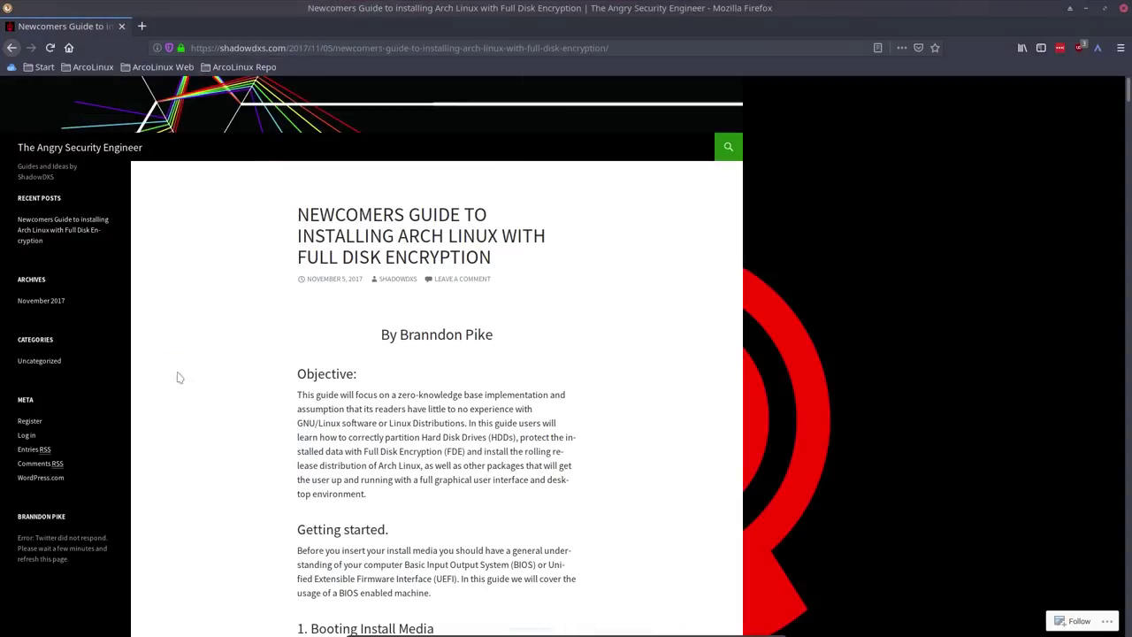
- Scroll the guide down to the Arch Linux boot menu screenshots and network validation section
scroll(194, 396, "down", 7)
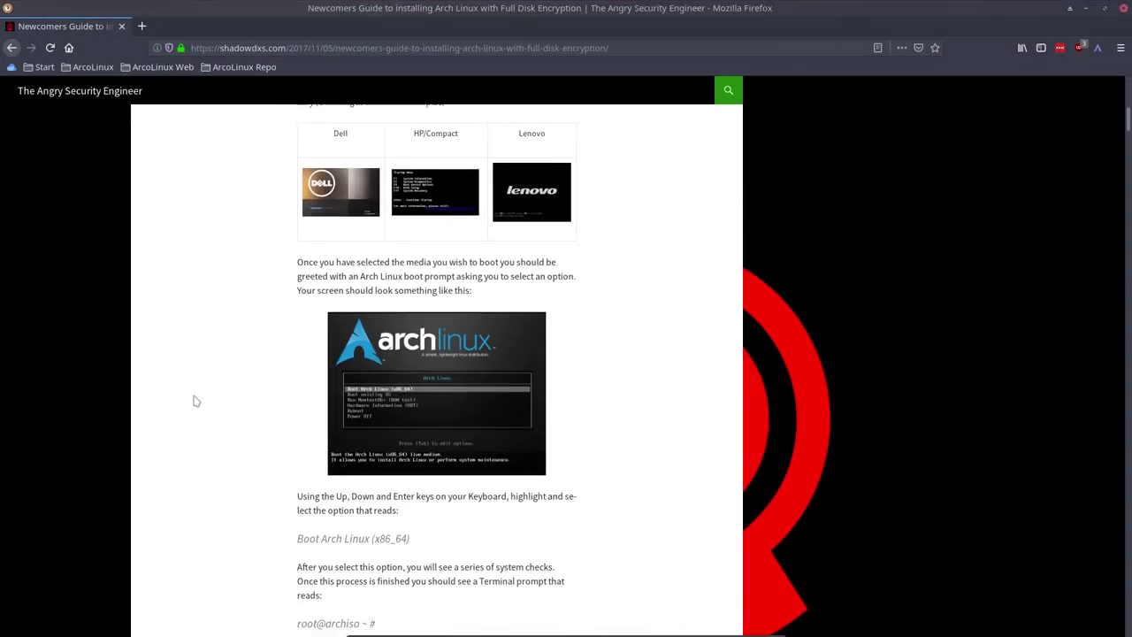
scroll(197, 402, "down", 5)
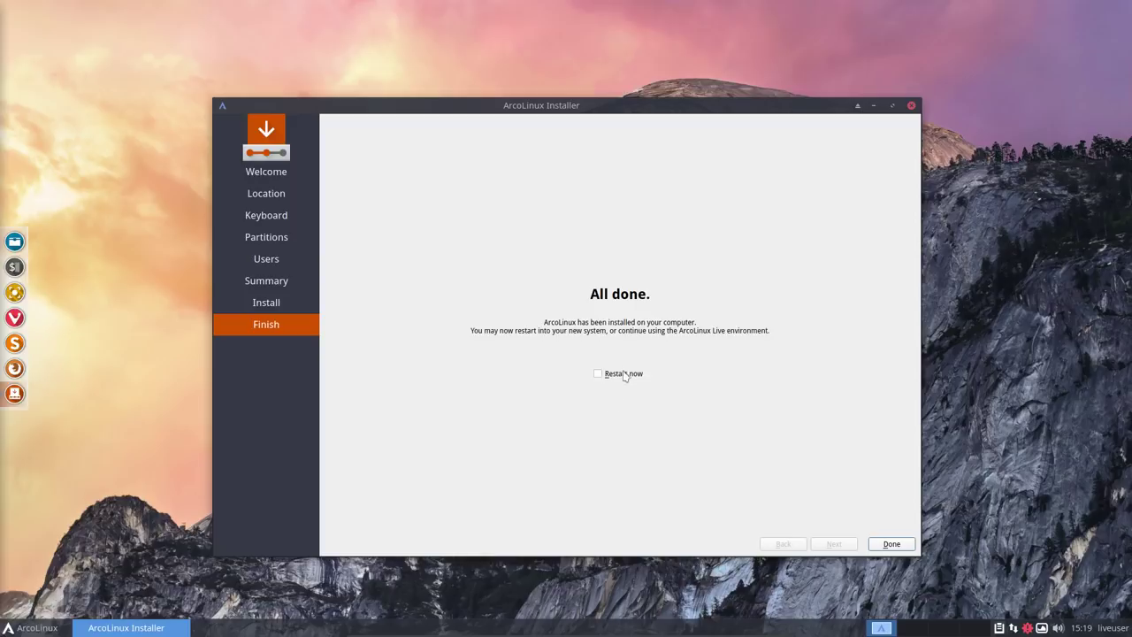
- Finish the installer with Restart now ticked, then choose Power Off from the ISOLINUX boot menu
left_click(626, 373)
left_click(889, 544)
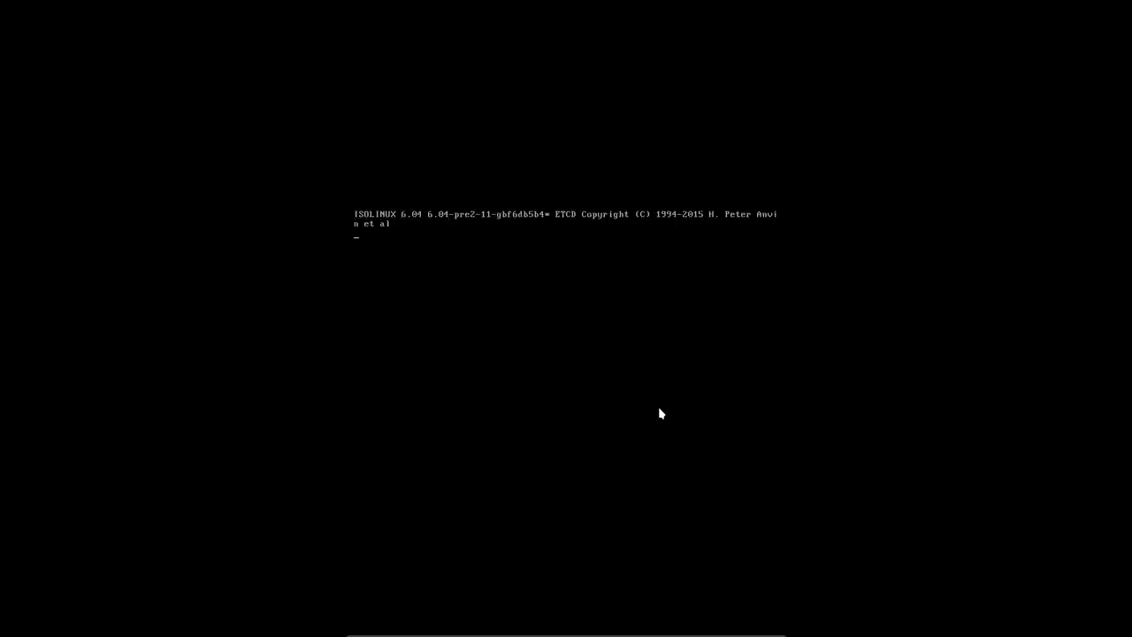
key("Down")
key("Down")
key("Down")
key("Down")
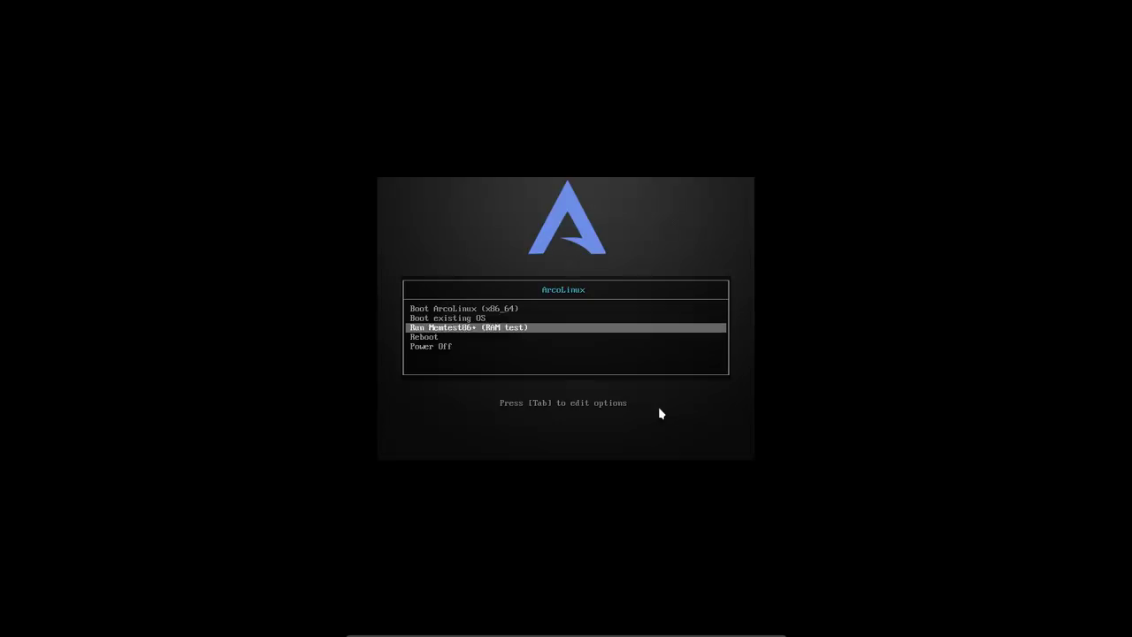
key("Return")
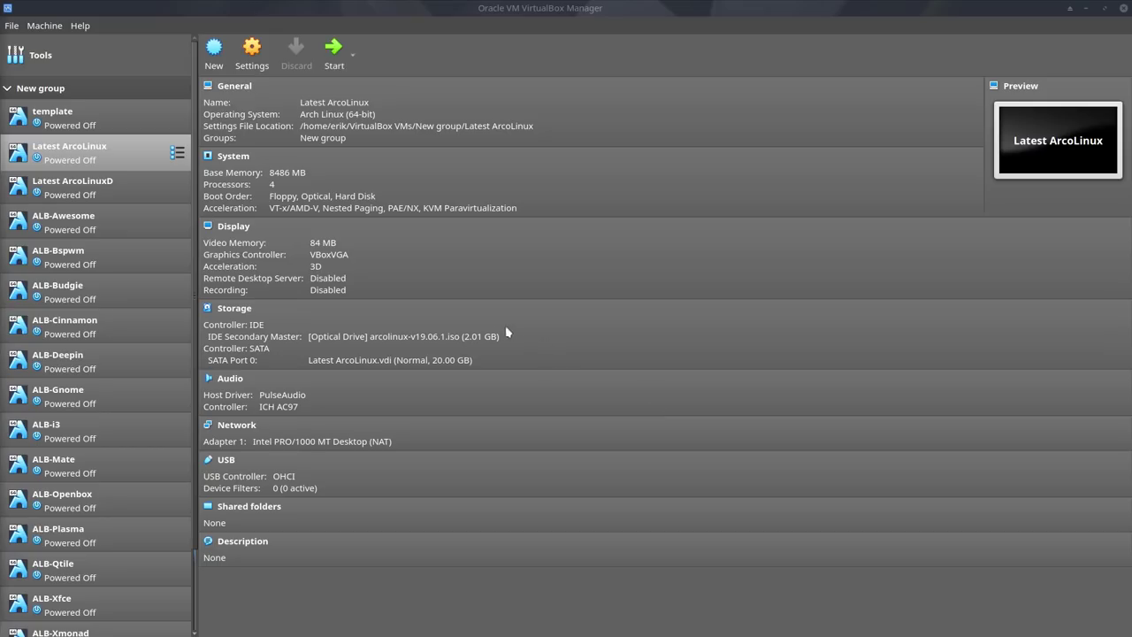
- Eject the ArcoLinux ISO from the IDE Secondary Master drive and start the Latest ArcoLinux VM
left_click(408, 337)
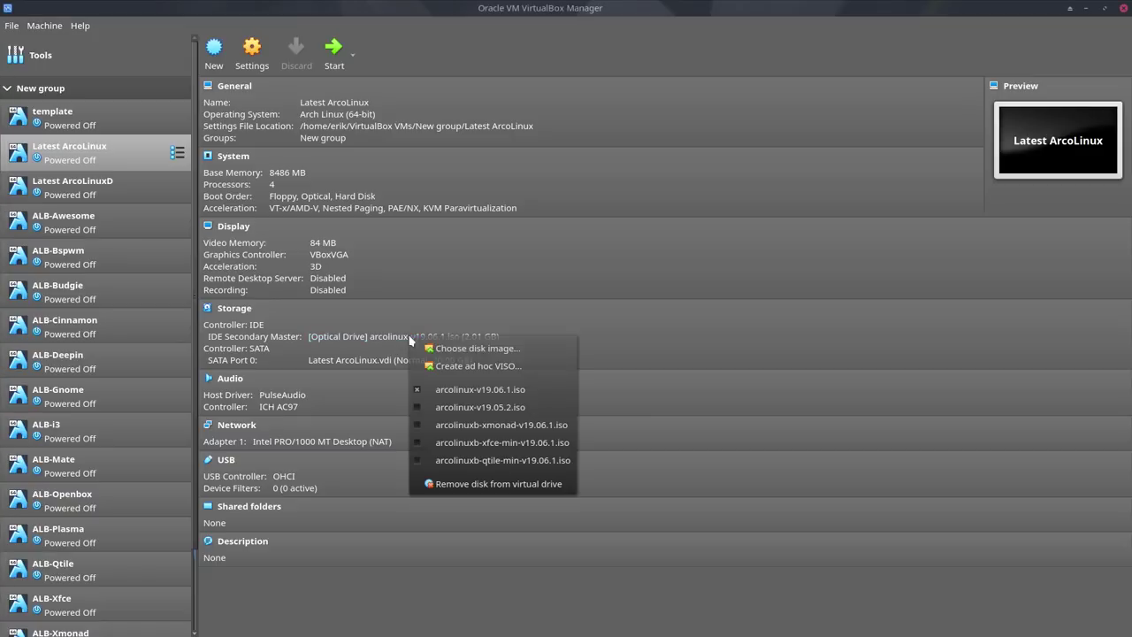
left_click(442, 390)
double_click(98, 158)
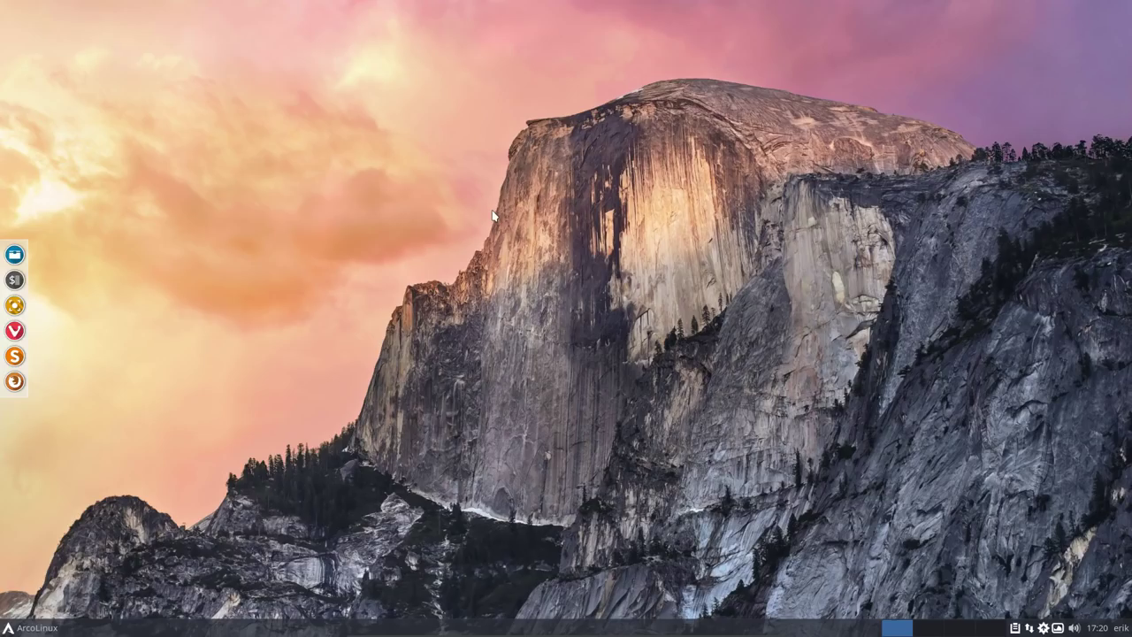
- Run update in a new terminal and enter the sudo password to start the full upgrade
key("ctrl+alt+t")
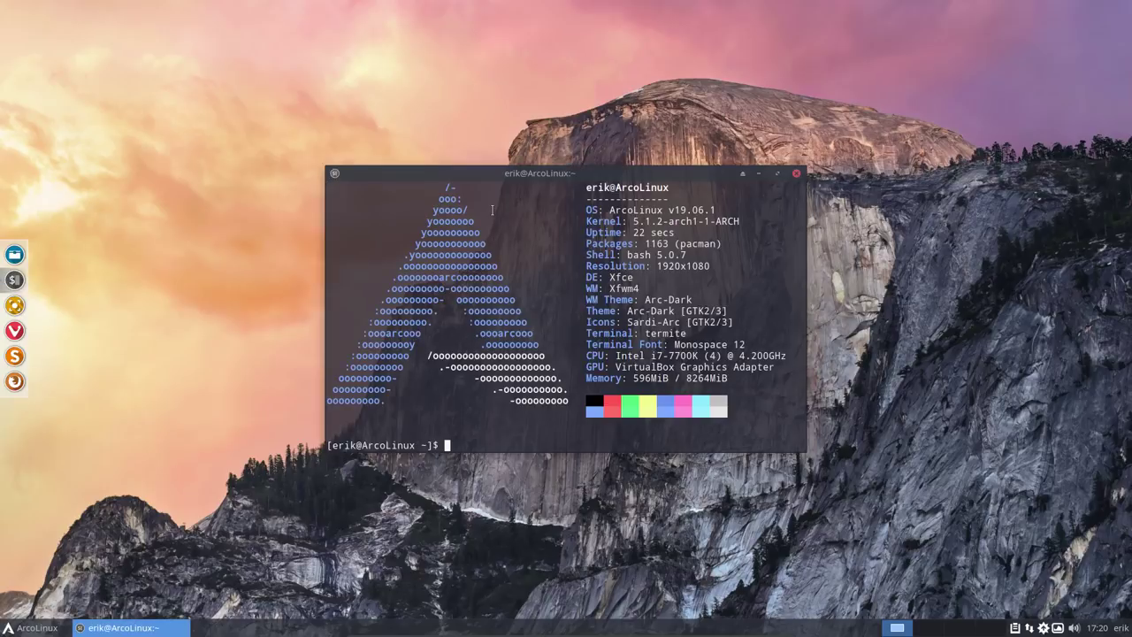
type("update")
key("Return")
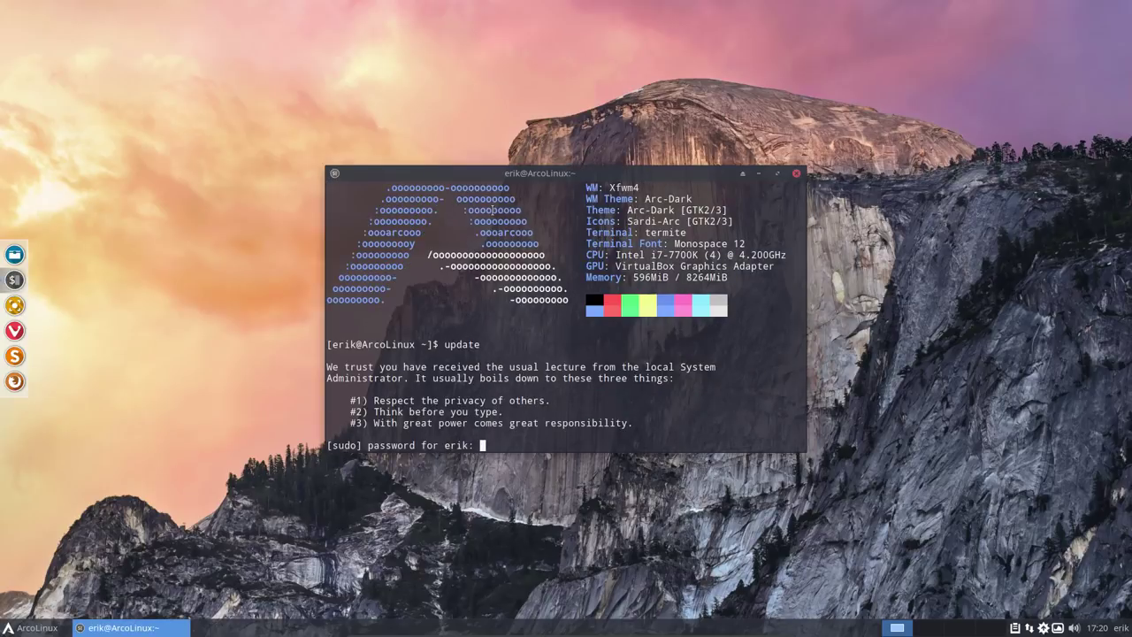
key("Return")
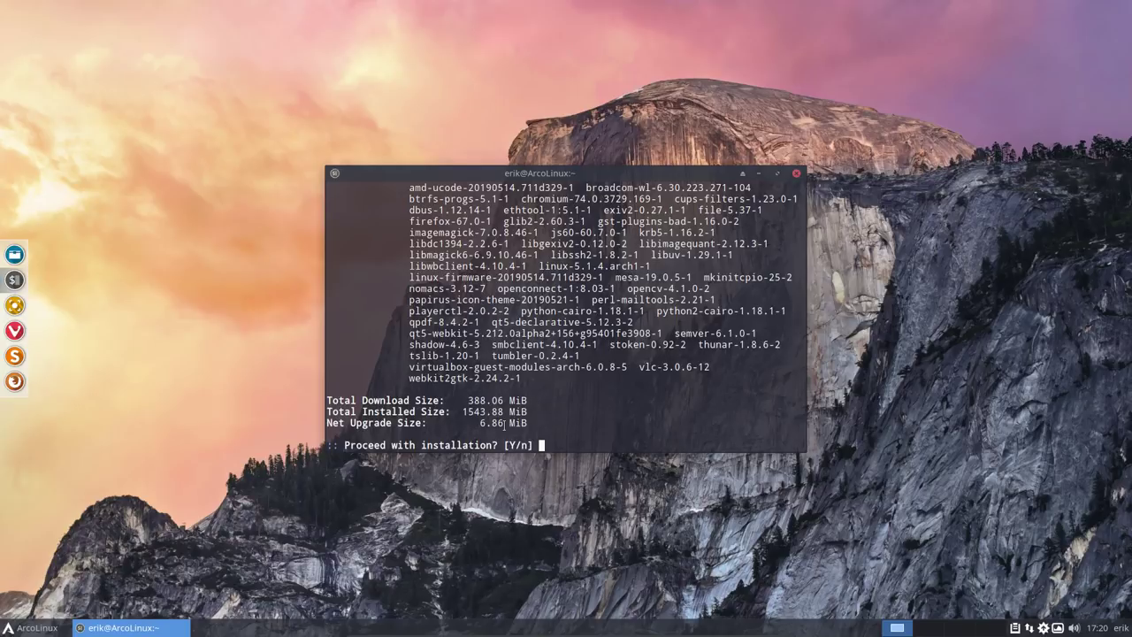
- Review the 50-package list, 388.06 MiB download and 6.86 MiB net size, then close the terminal
left_click_drag(477, 423, 505, 423)
left_click_drag(468, 400, 500, 400)
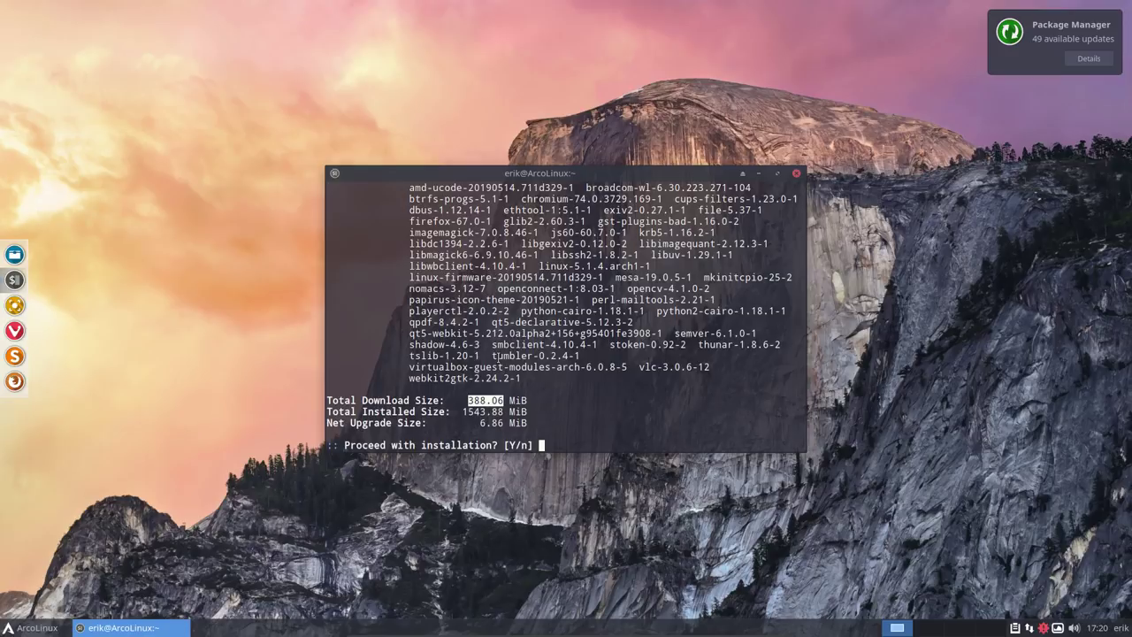
scroll(498, 356, "up", 4)
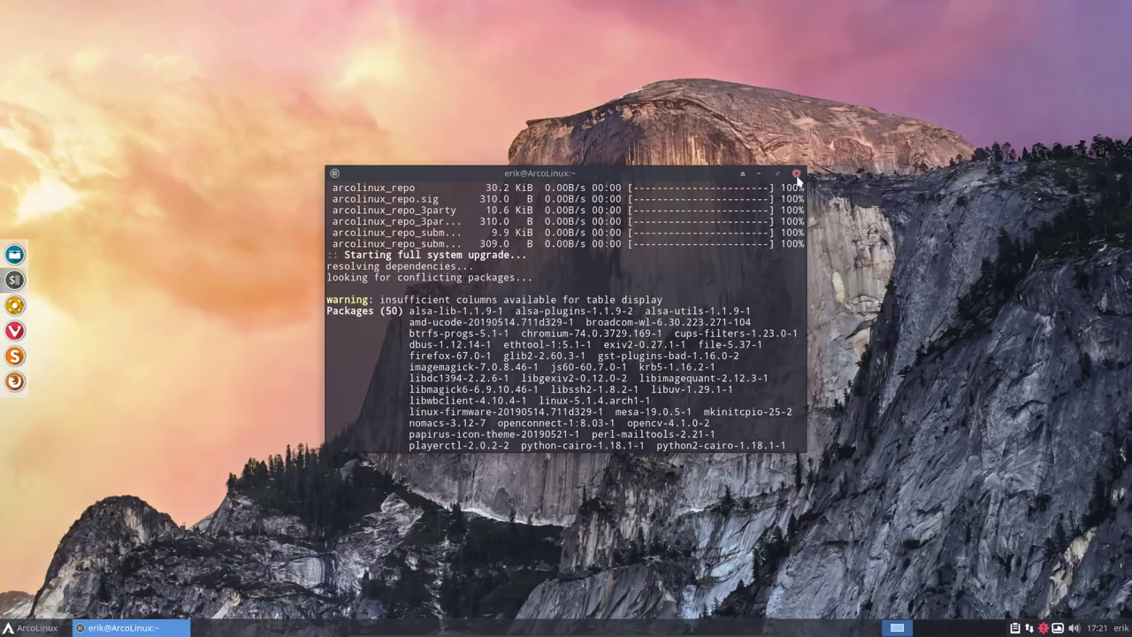
left_click_drag(596, 180, 617, 183)
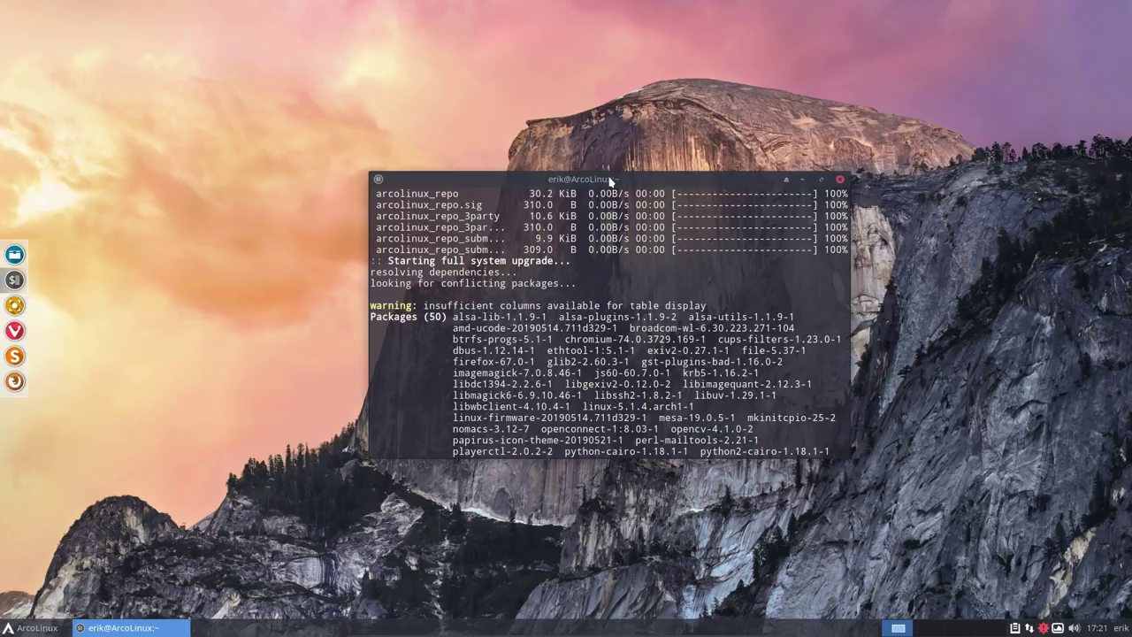
left_click(839, 180)
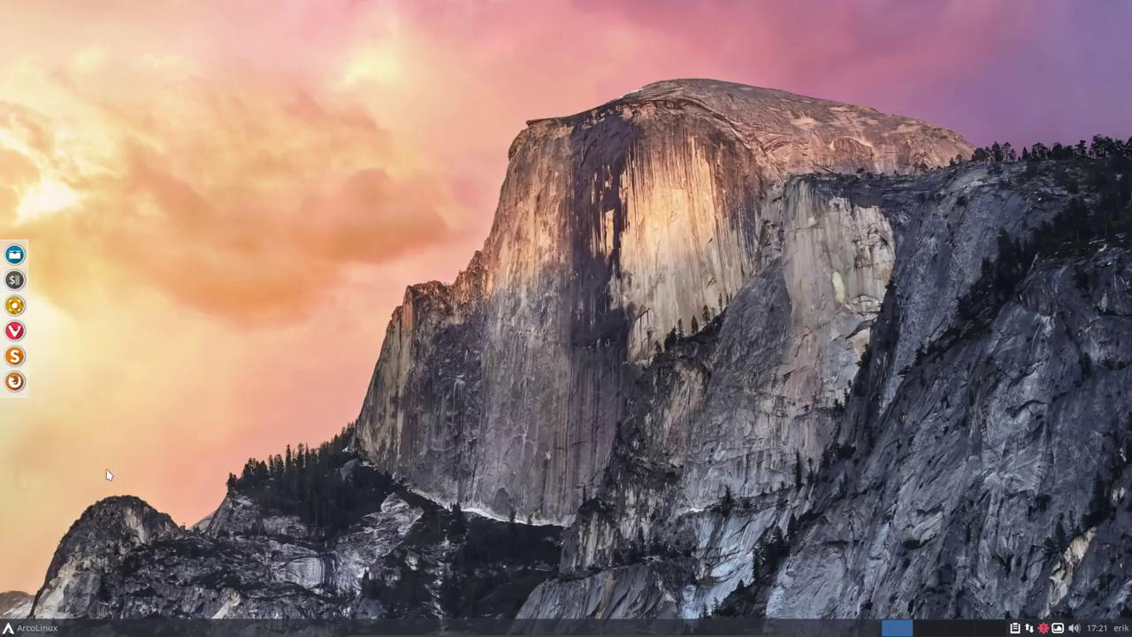
left_click(34, 628)
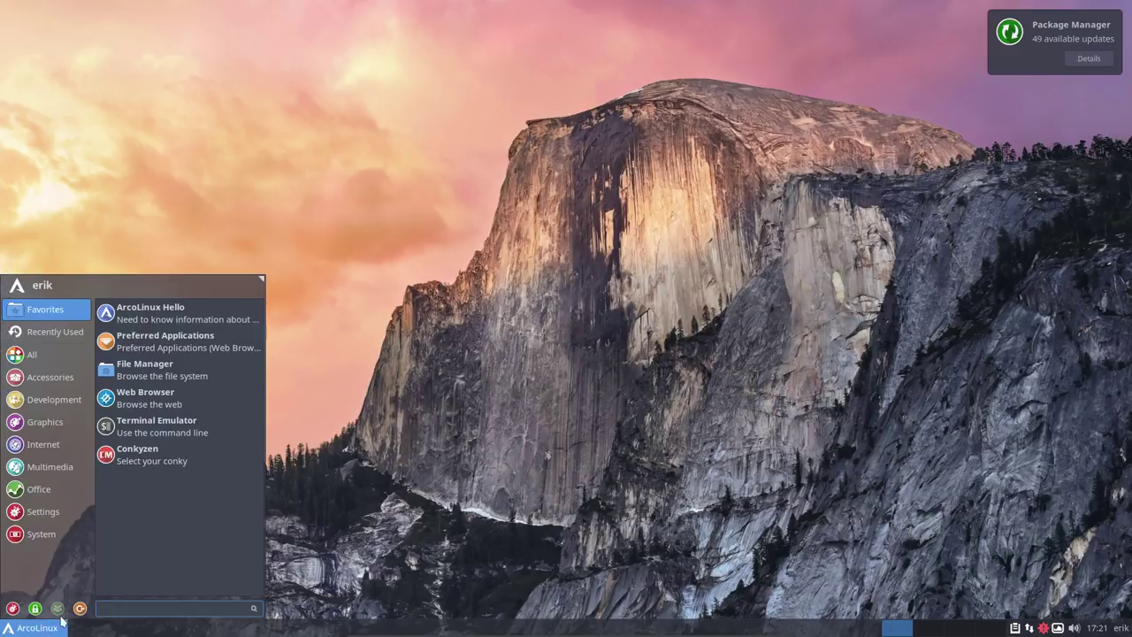
left_click(439, 491)
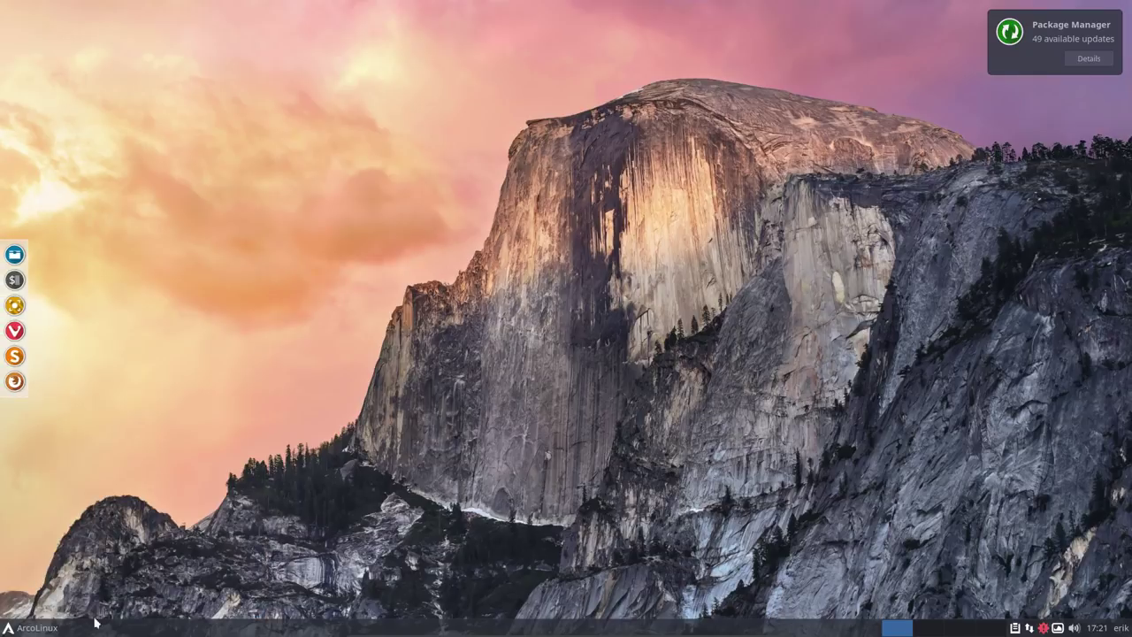
left_click(29, 630)
left_click(53, 466)
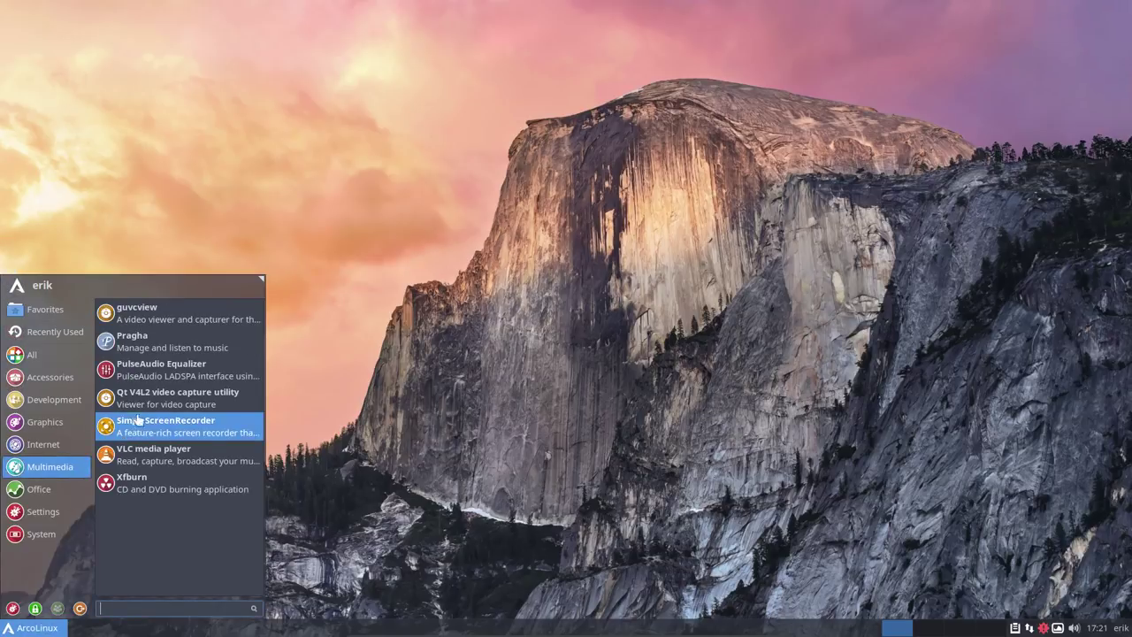
left_click(44, 309)
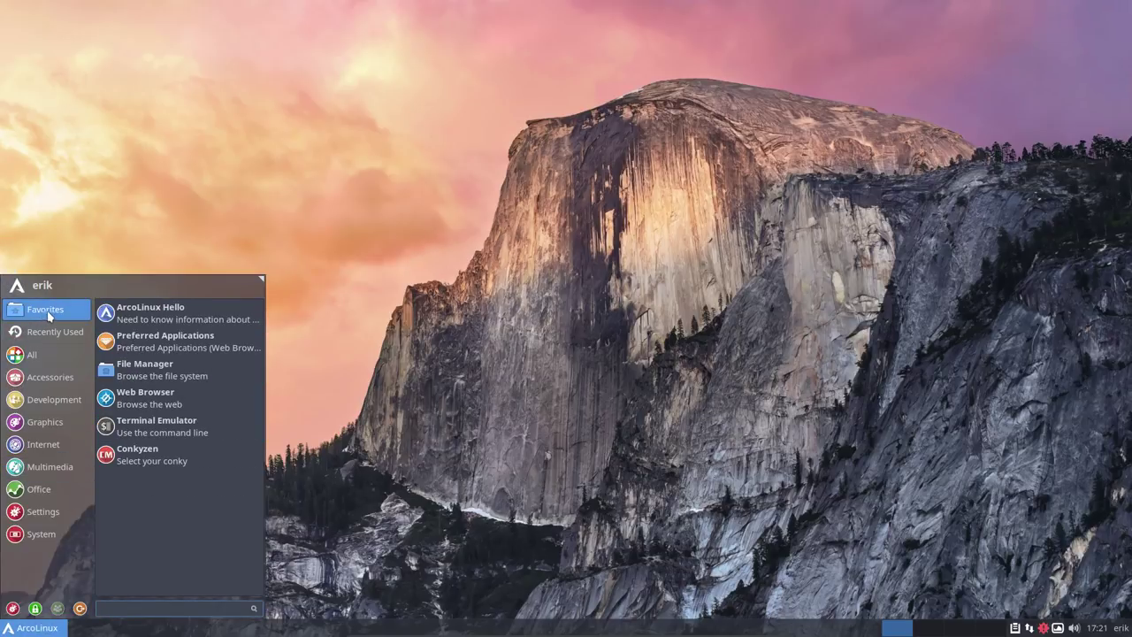
left_click(176, 319)
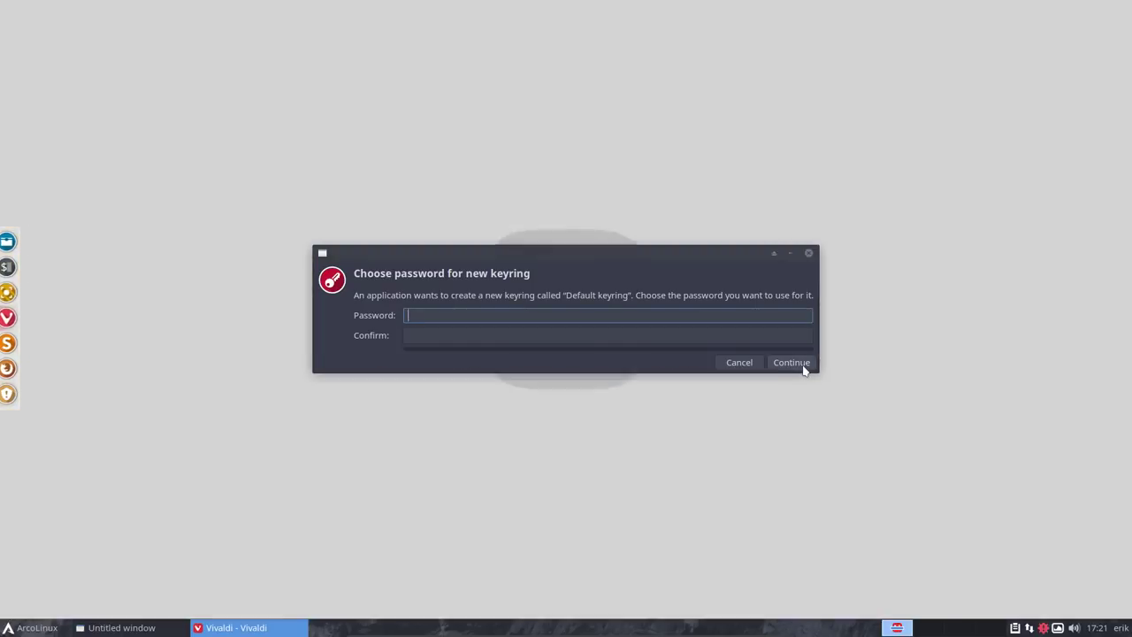
left_click(802, 366)
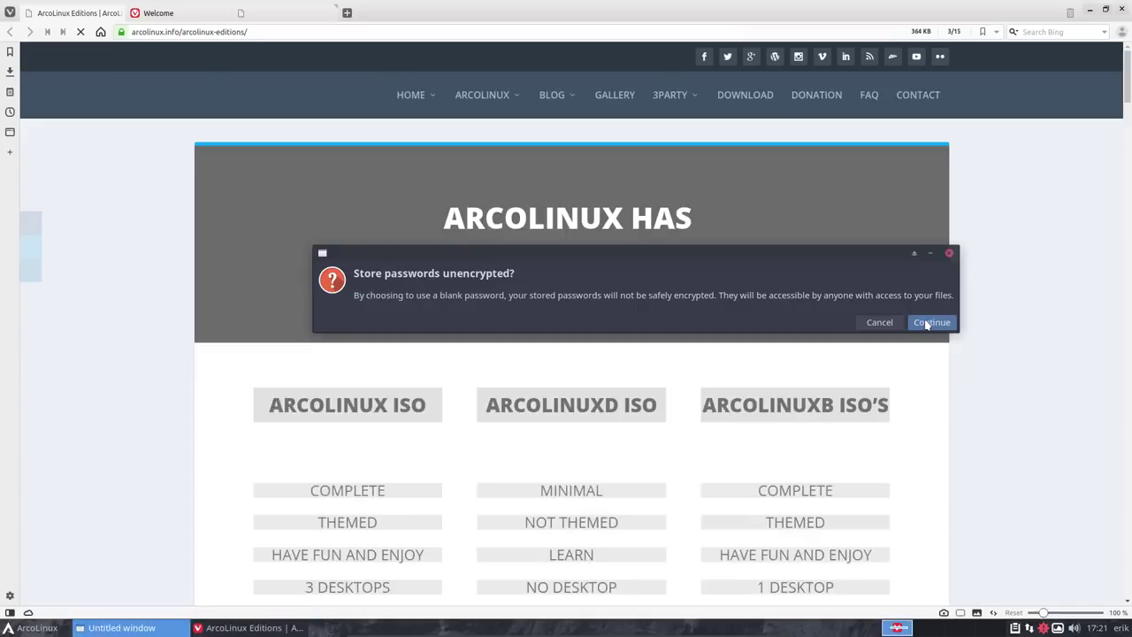
left_click(931, 322)
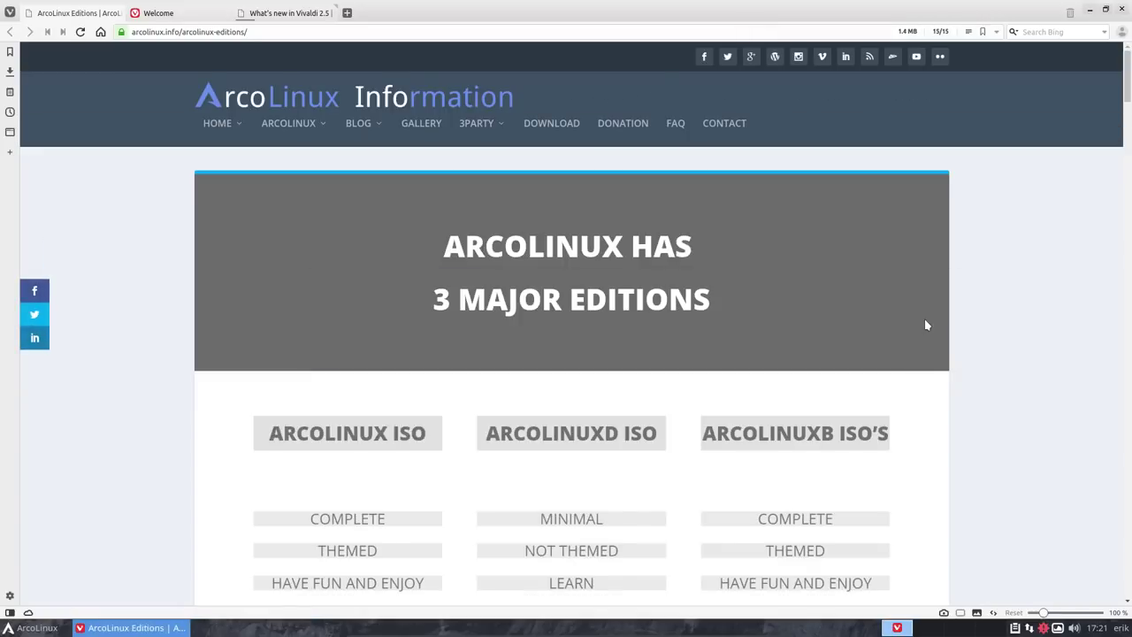
left_click(1122, 8)
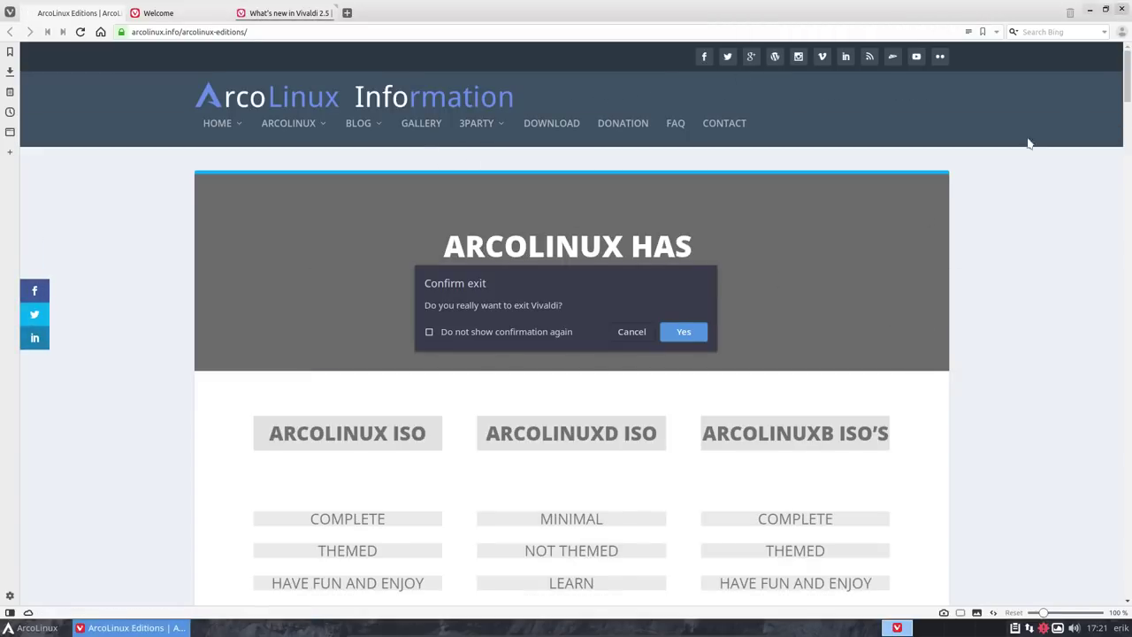
left_click(681, 333)
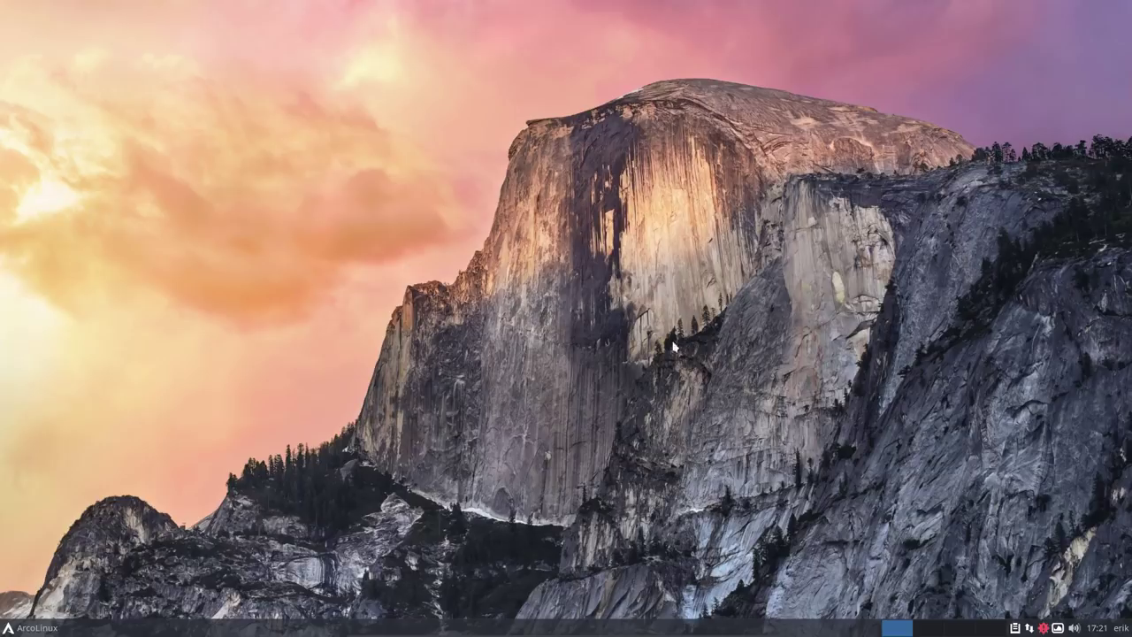
- Open the Settings Manager from the Whisker menu and browse its categories down to Settings Editor
left_click(27, 628)
left_click(12, 609)
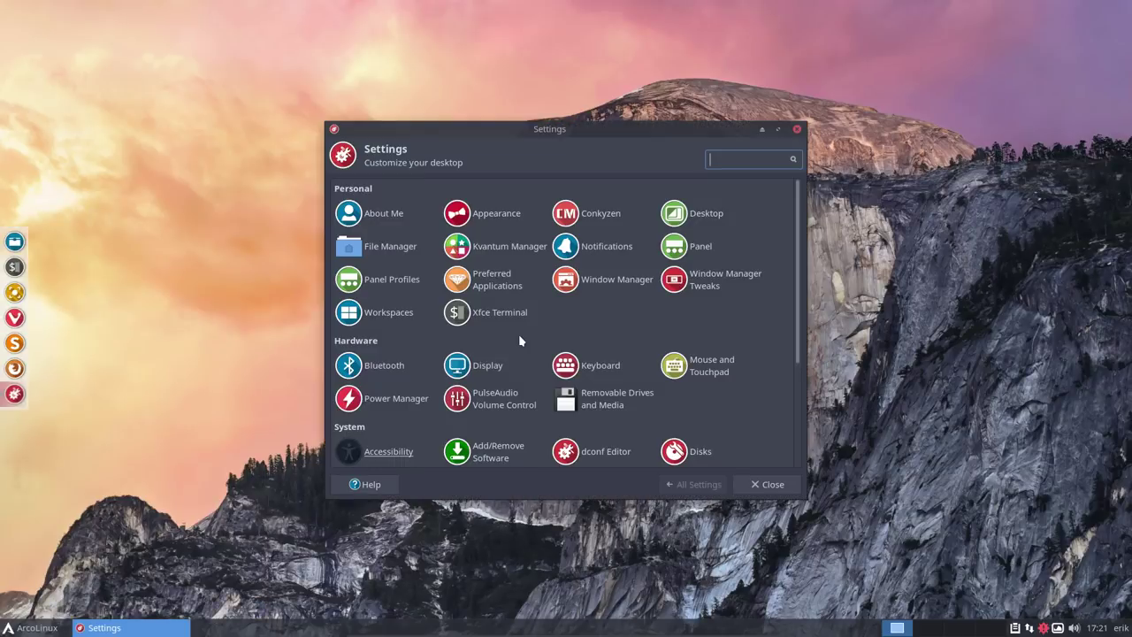
scroll(592, 320, "down", 5)
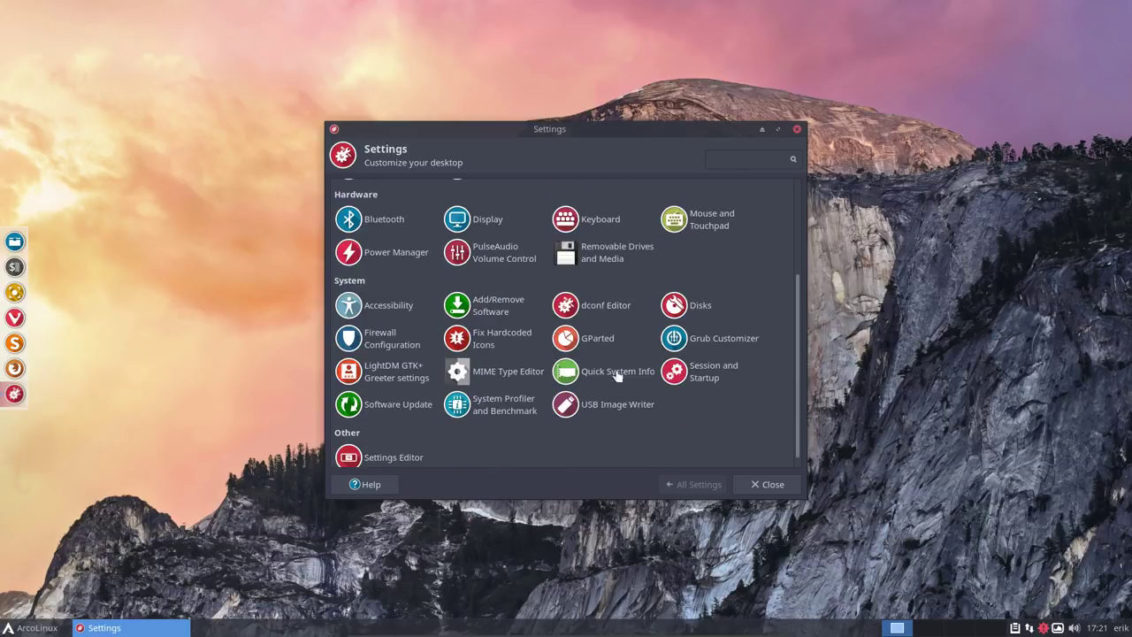
scroll(656, 440, "down", 1)
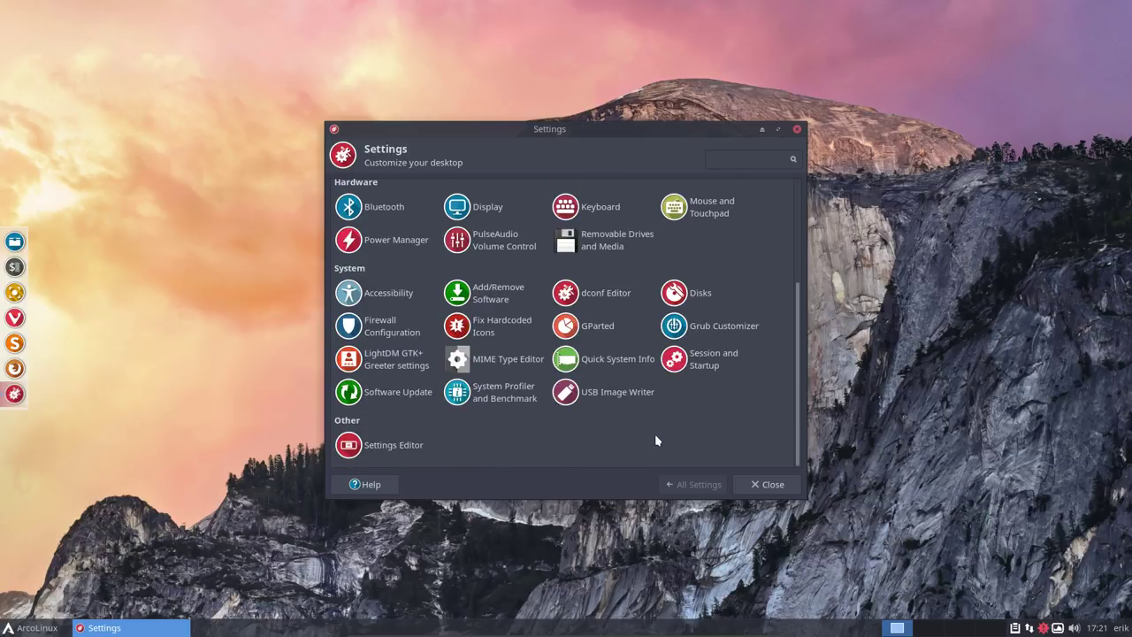